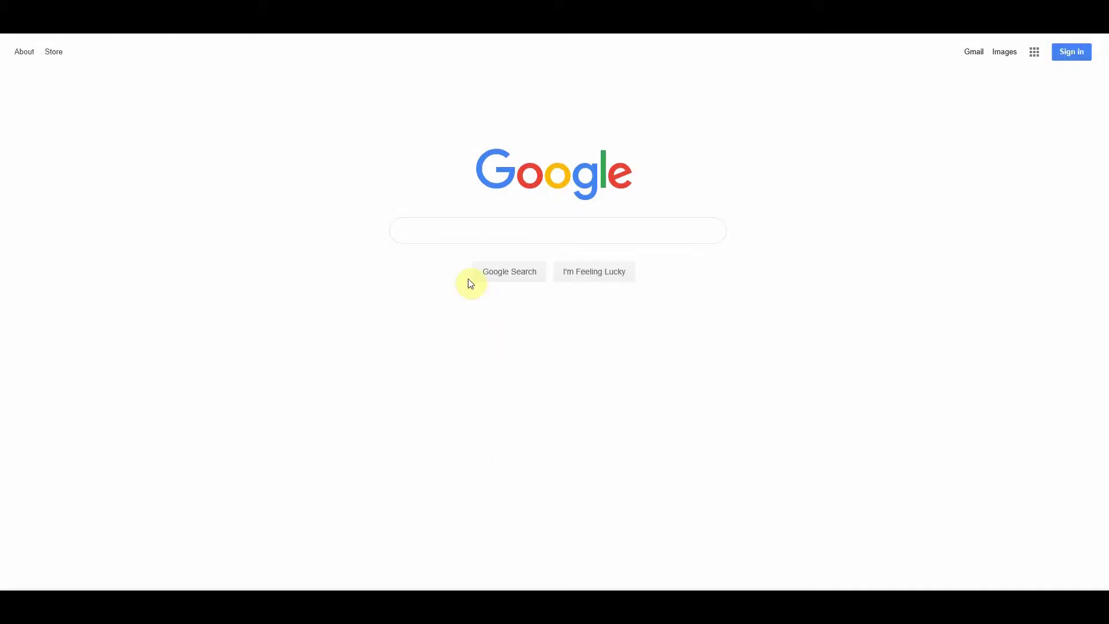
# Step: Search Google for '2019 Mercedes C Class Lease Residual'
pyautogui.click(461, 230)
pyautogui.write('2019 ')
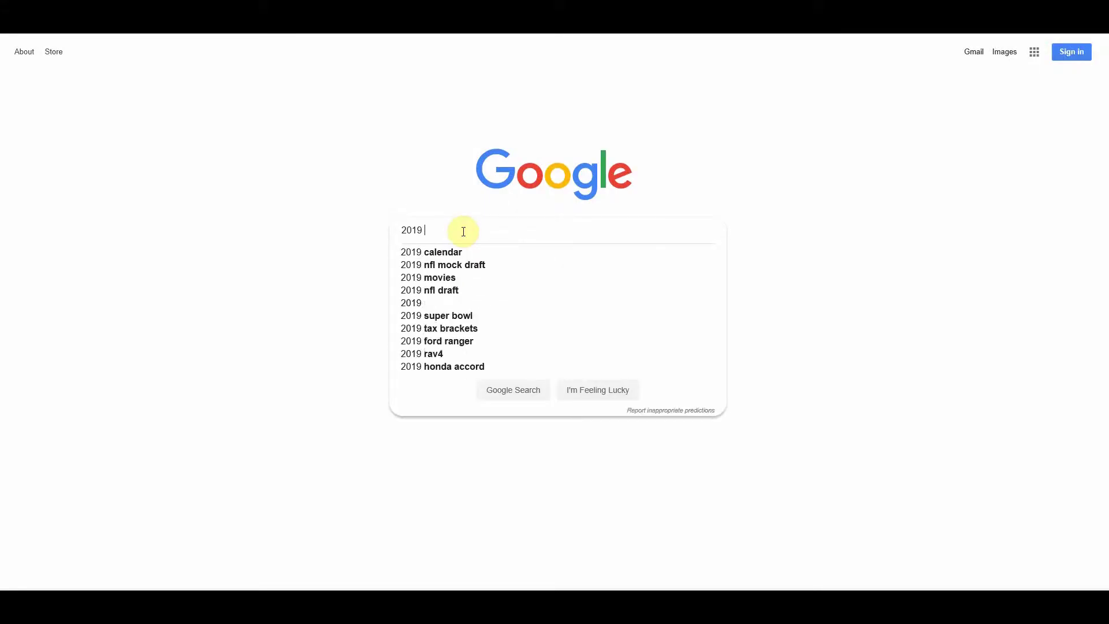
pyautogui.write('Mercedes C C')
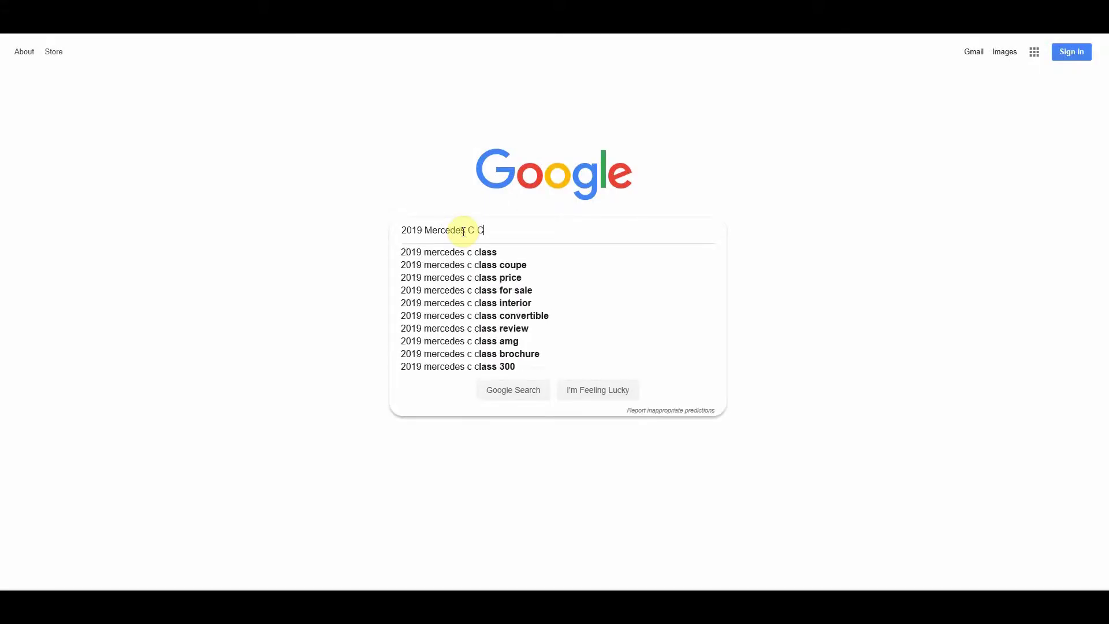
pyautogui.write('lass Lease Res')
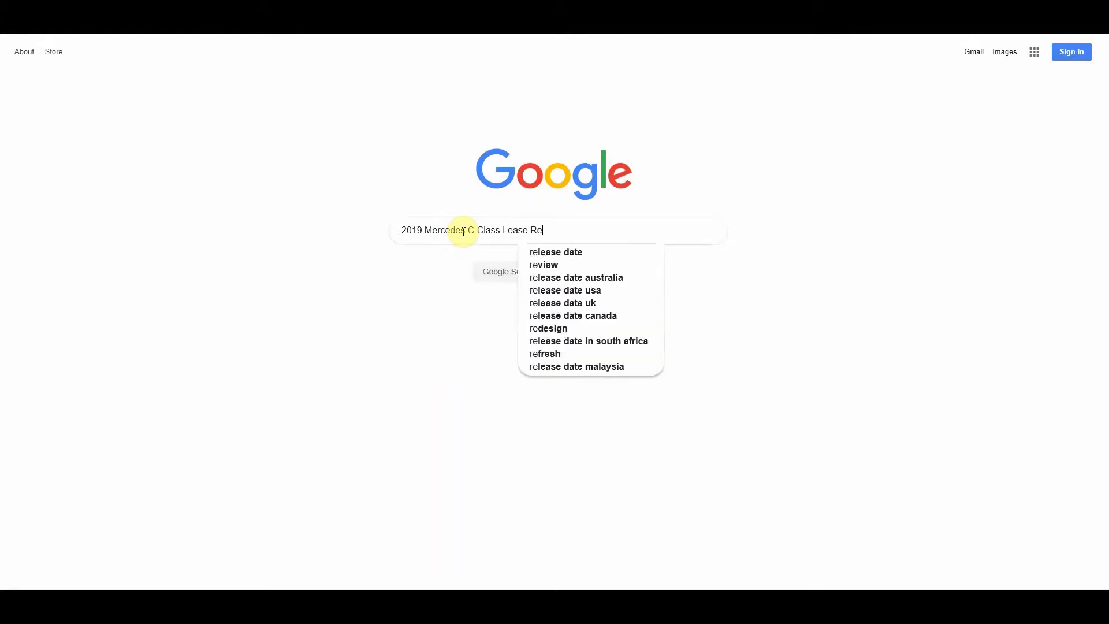
pyautogui.write('idual')
pyautogui.press('Return')
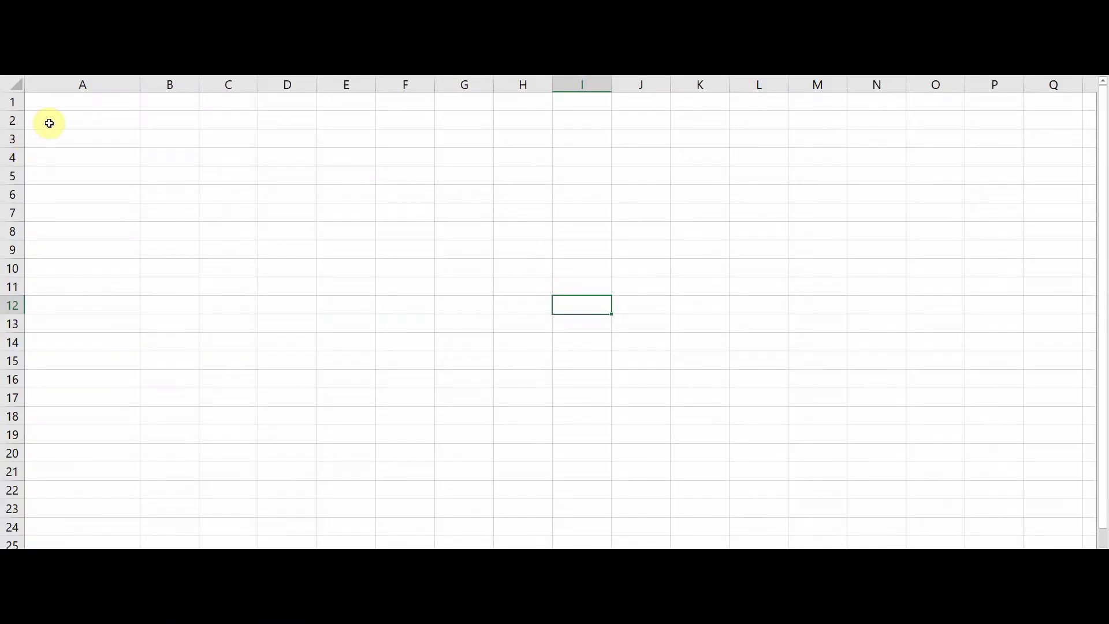
# Step: Enter the input labels Residual, Money Factor, MSRP and Selling Price in A2:A5
pyautogui.click(49, 123)
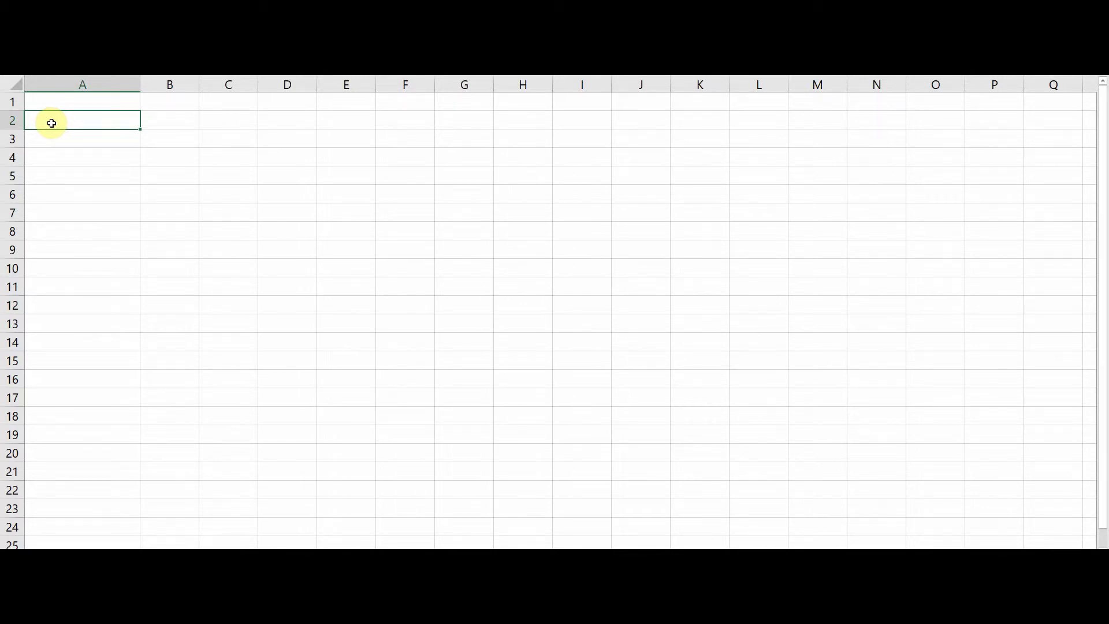
pyautogui.write('Residual')
pyautogui.press('Return')
pyautogui.write('Money Factor')
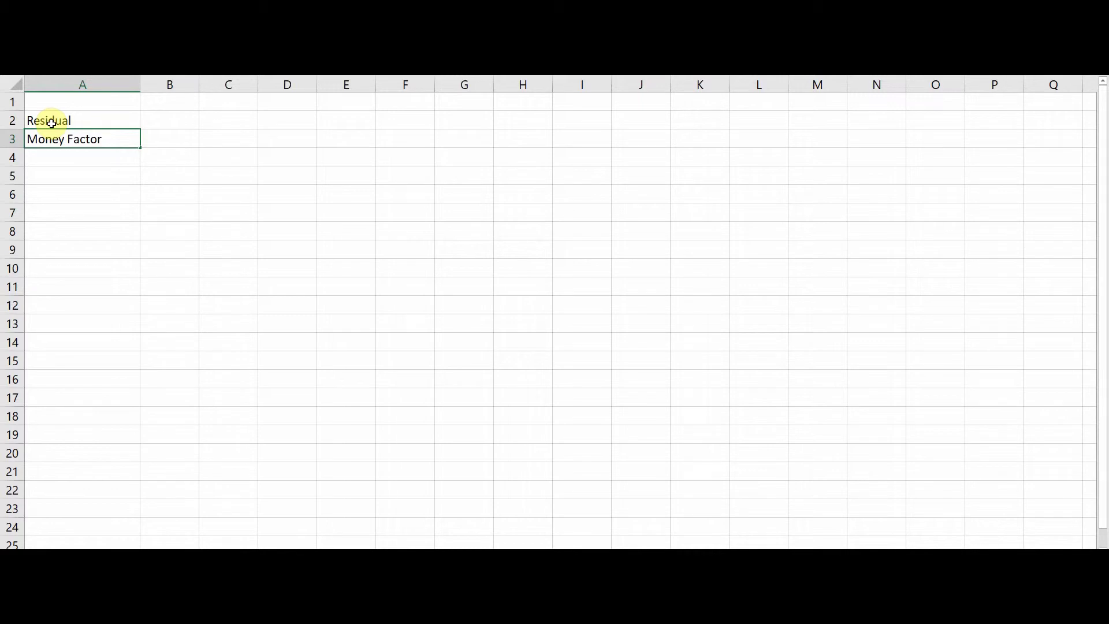
pyautogui.press('Return')
pyautogui.write('MSRP')
pyautogui.press('Return')
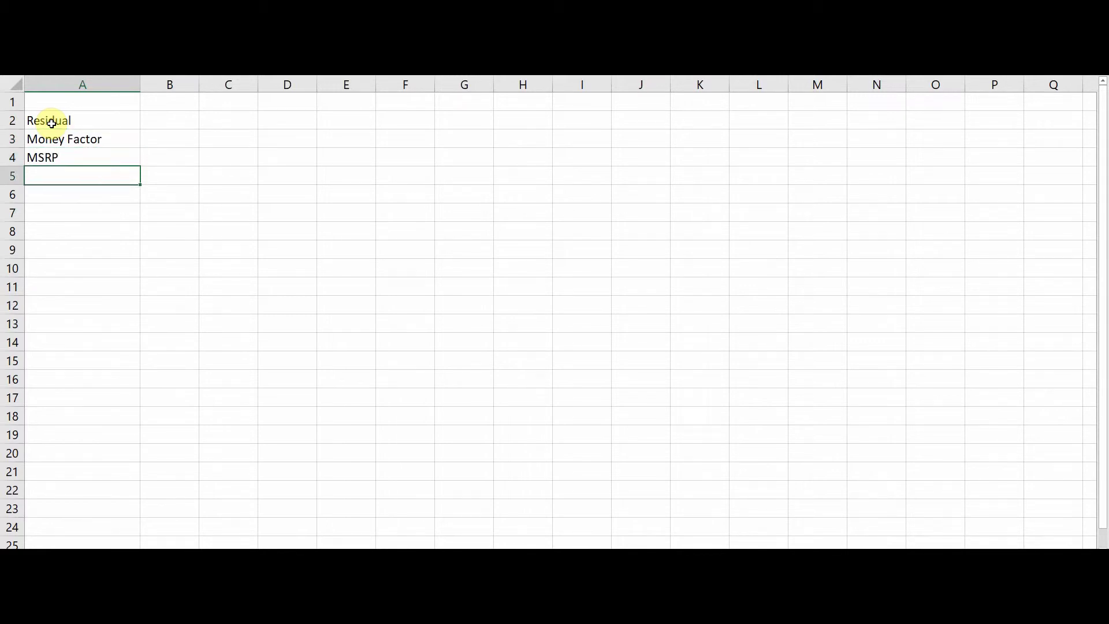
pyautogui.write('Selling Price')
pyautogui.press('Return')
pyautogui.press('Return')
# Step: Label A7:A9 as Residual Value, Depreciation Cost and Interest Cost
pyautogui.write('Residual')
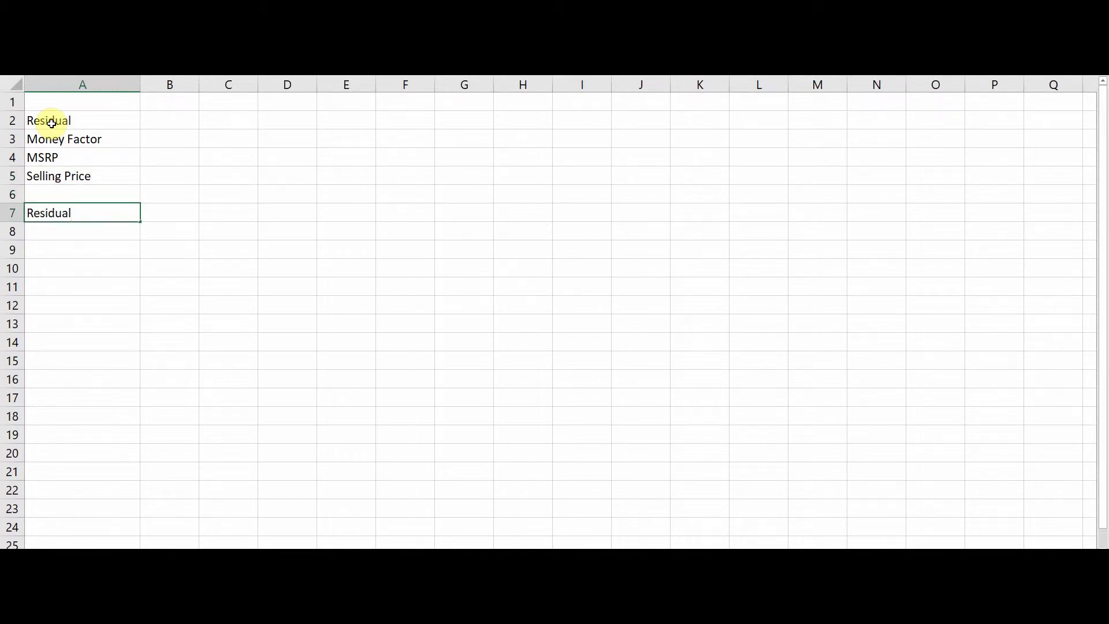
pyautogui.write(' Value')
pyautogui.press('Return')
pyautogui.write('Depr')
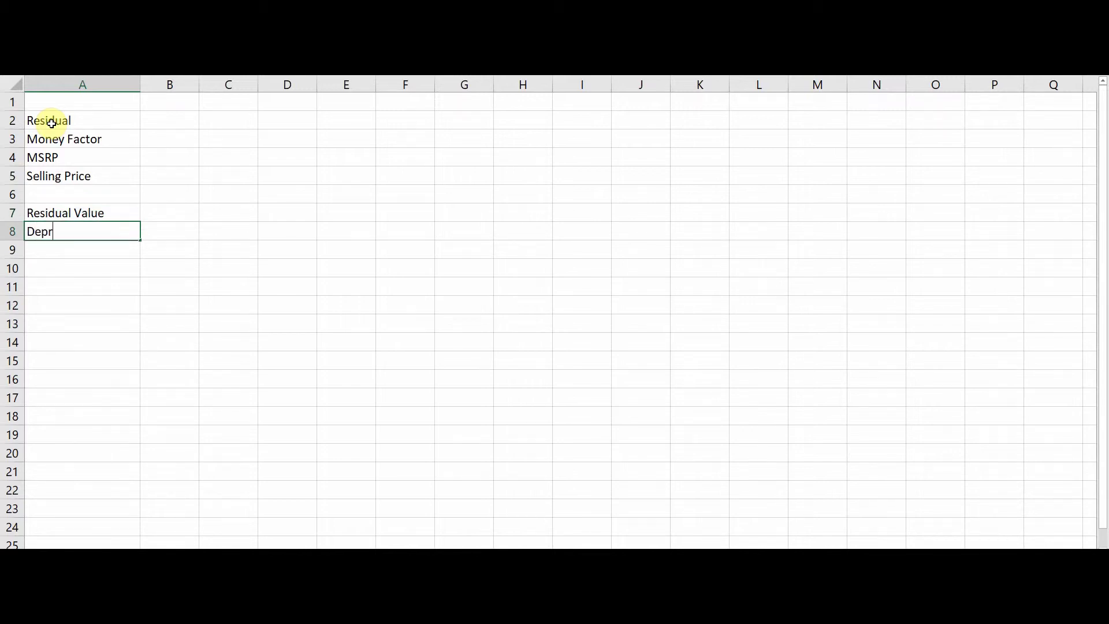
pyautogui.write('eciation Cost')
pyautogui.press('Return')
pyautogui.write('Intere')
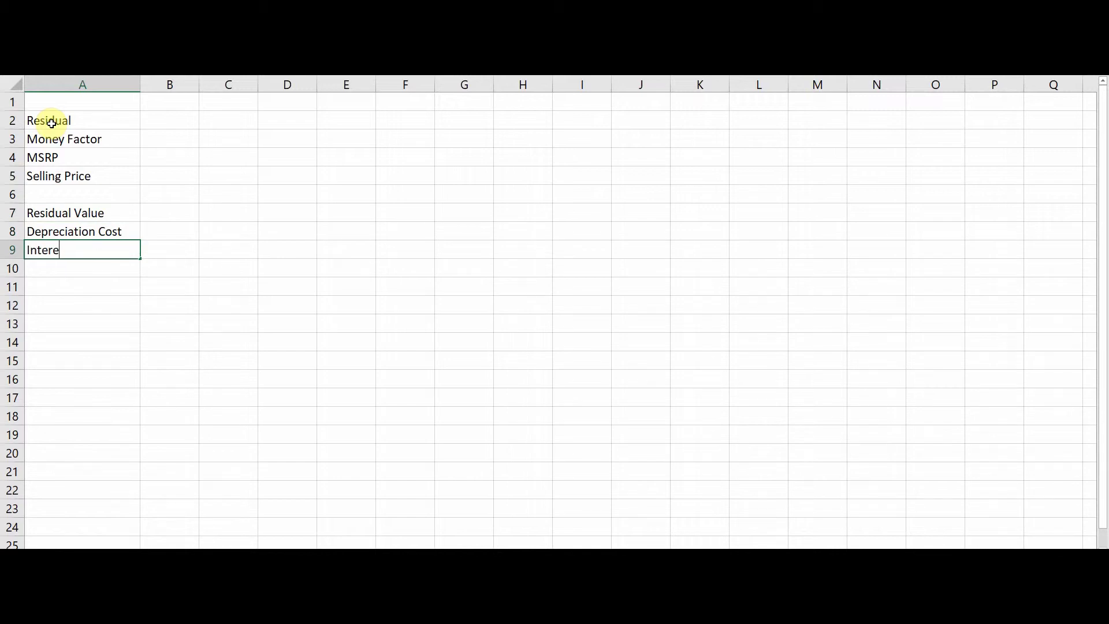
pyautogui.write('st COs')
pyautogui.press('BackSpace')
pyautogui.press('BackSpace')
pyautogui.write('ost')
pyautogui.press('Return')
# Step: Label A10:A12 as Total w/o Tax, Tax and Monthly Payment
pyautogui.write('Total ')
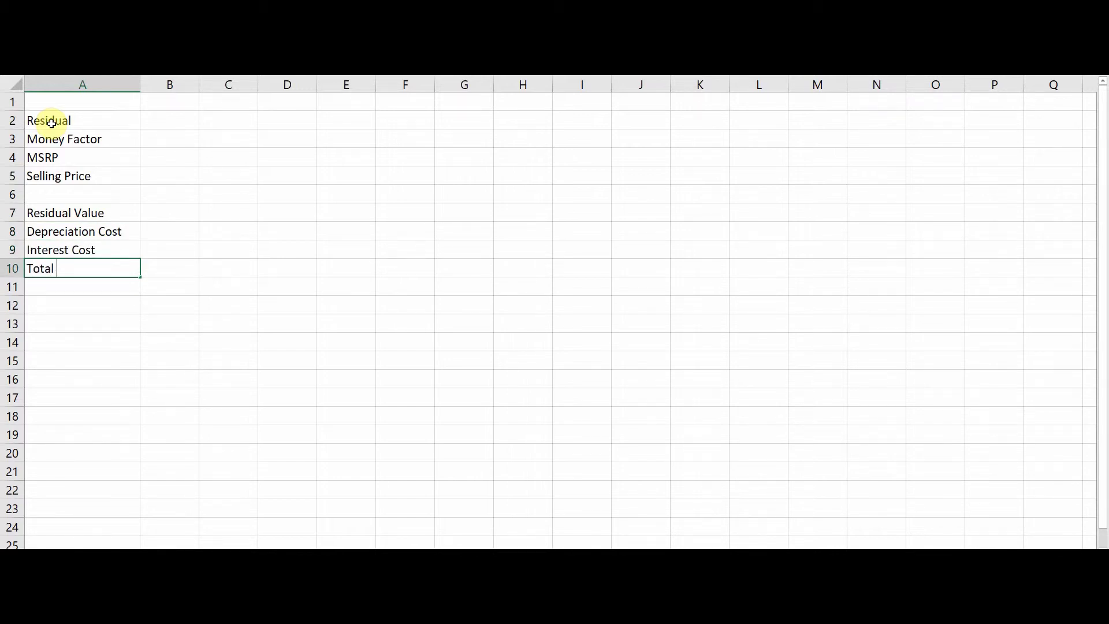
pyautogui.write('w/o Tax')
pyautogui.press('Return')
pyautogui.write('Tax')
pyautogui.press('Return')
pyautogui.write('Fina')
pyautogui.press('BackSpace')
pyautogui.press('BackSpace')
pyautogui.press('BackSpace')
pyautogui.press('BackSpace')
pyautogui.write('Monthly Payment')
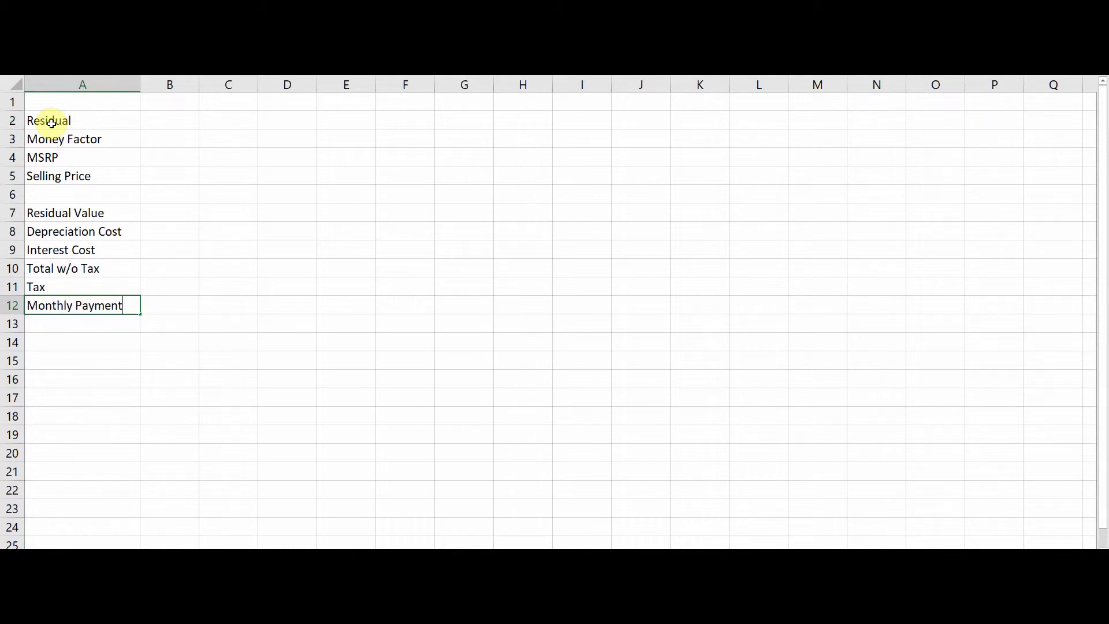
pyautogui.press('Return')
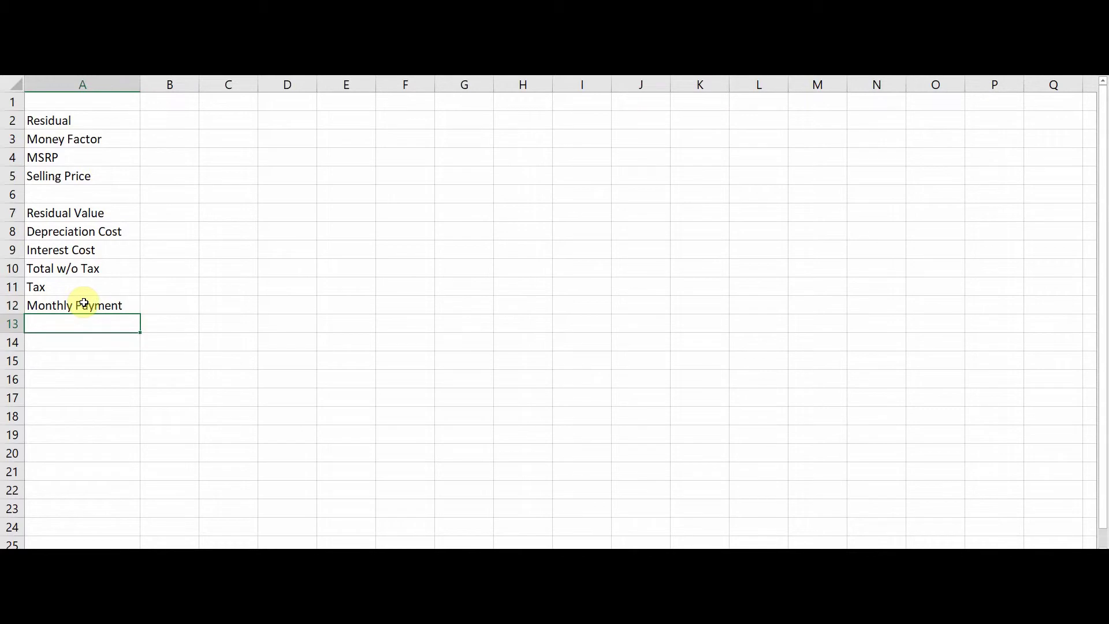
# Step: Enter formulas =B4*B2 in B7, =(B5-B7)/36 in B8 and =(B5+B7)*B3 in B9
pyautogui.moveTo(174, 217); pyautogui.dragTo(185, 309)
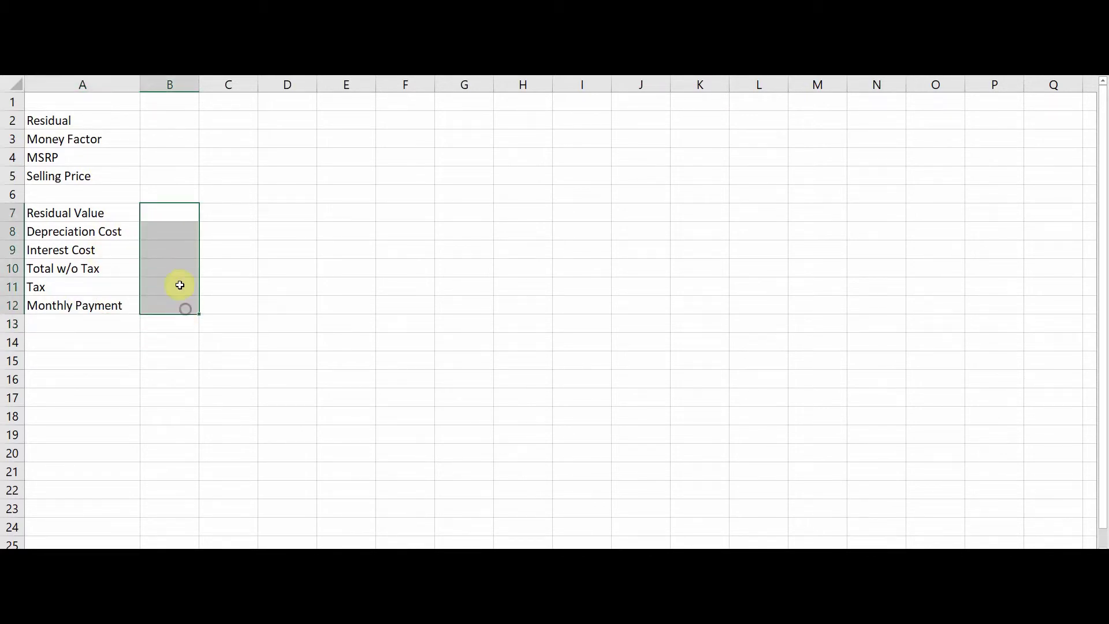
pyautogui.click(173, 221)
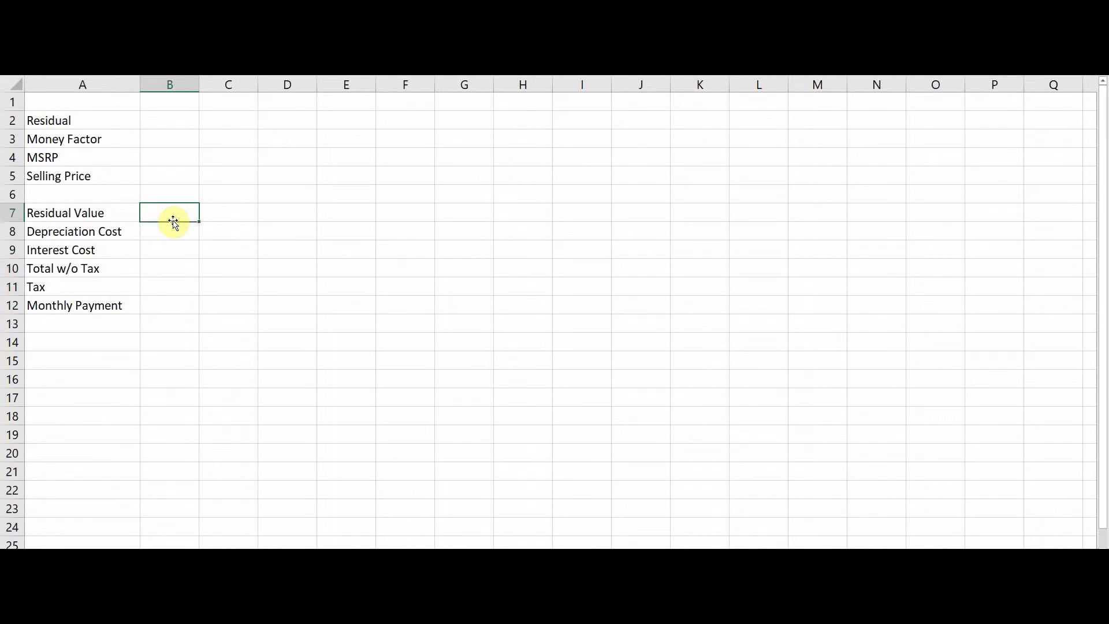
pyautogui.write('=b4')
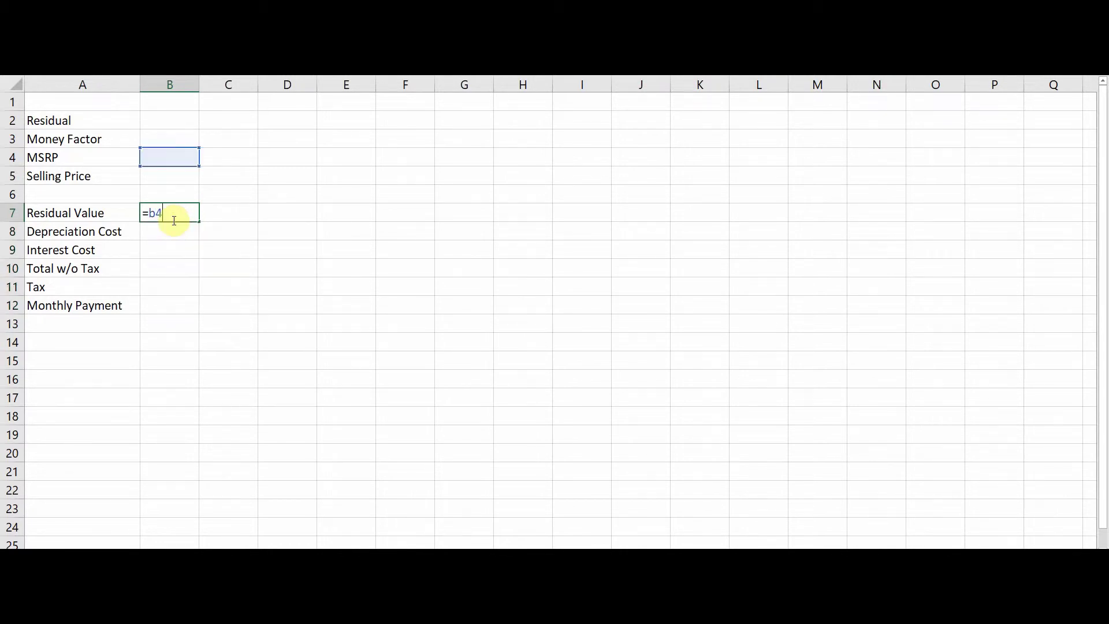
pyautogui.write('*b2')
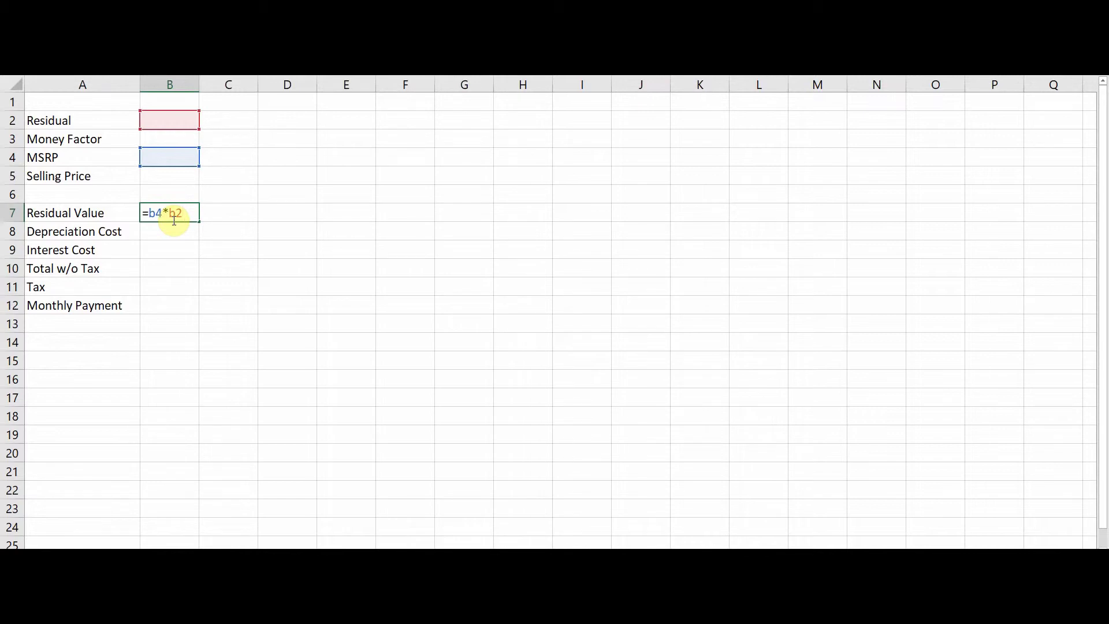
pyautogui.press('Return')
pyautogui.write('(b5-b7')
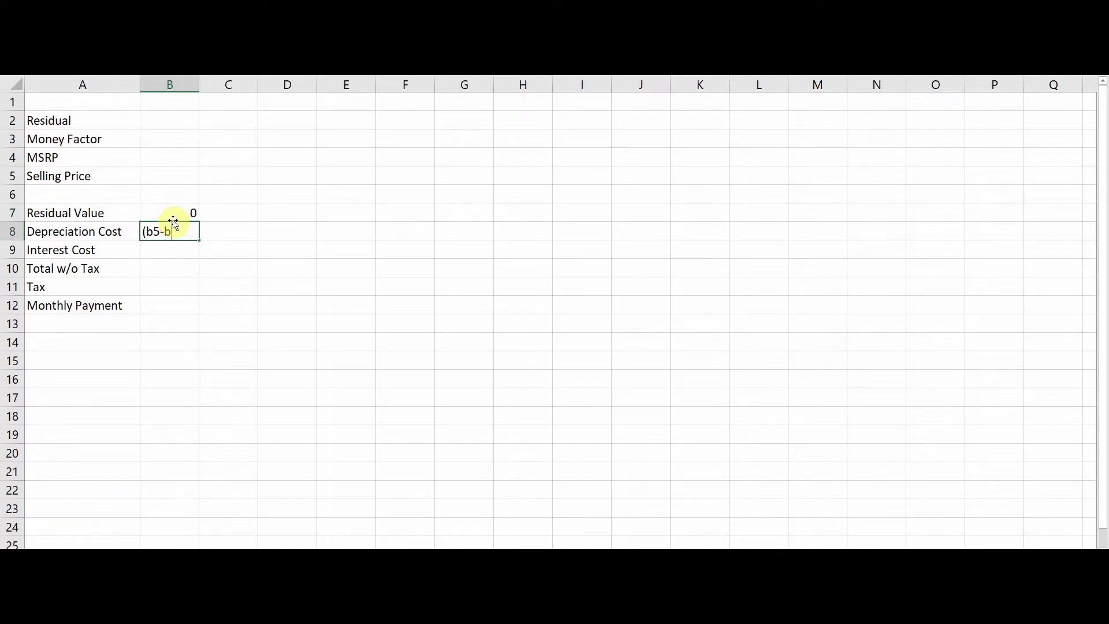
pyautogui.write(')/36')
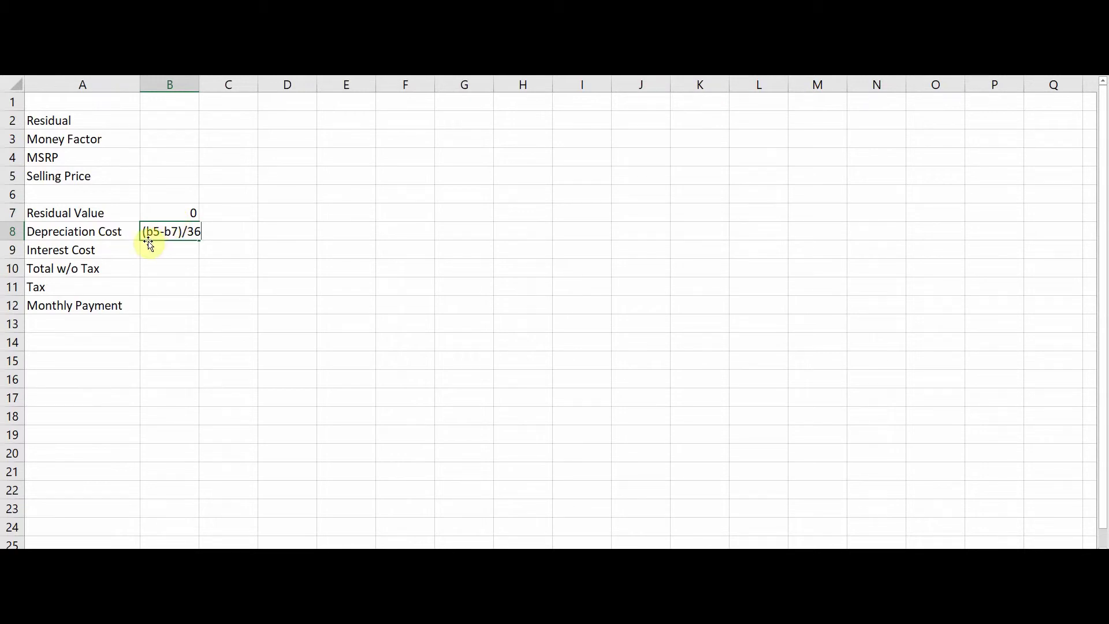
pyautogui.click(144, 231)
pyautogui.write('=')
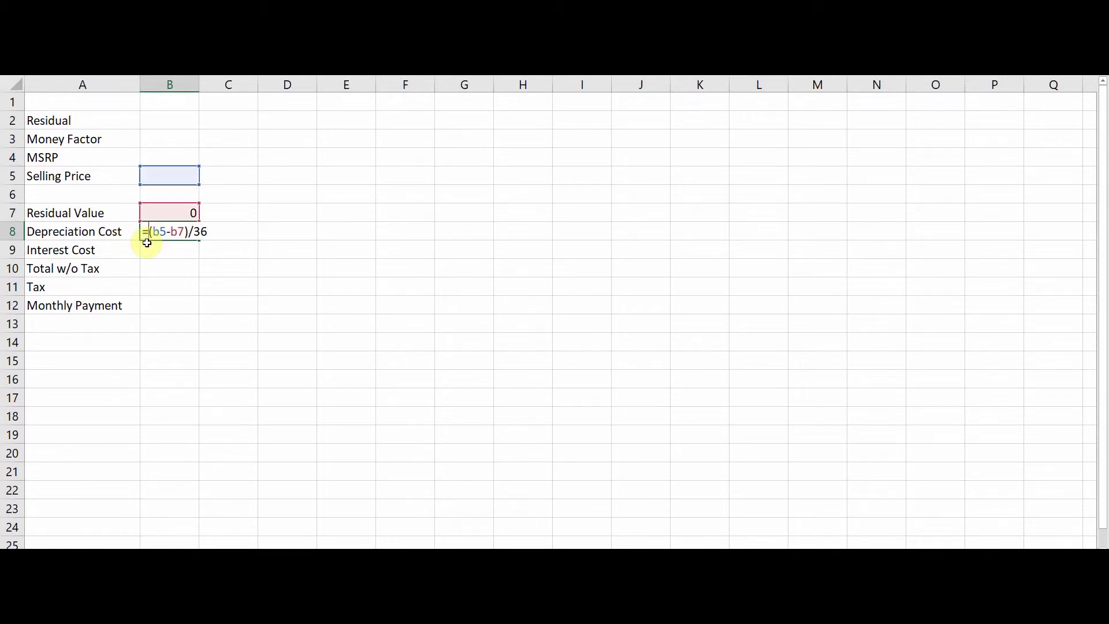
pyautogui.press('Return')
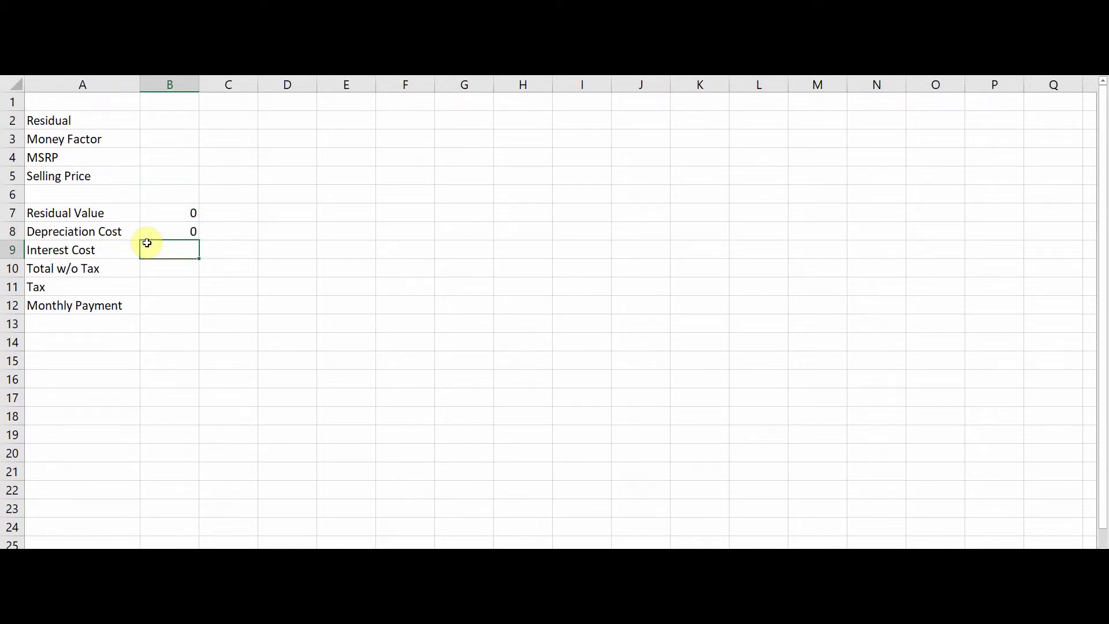
pyautogui.write('=(b5')
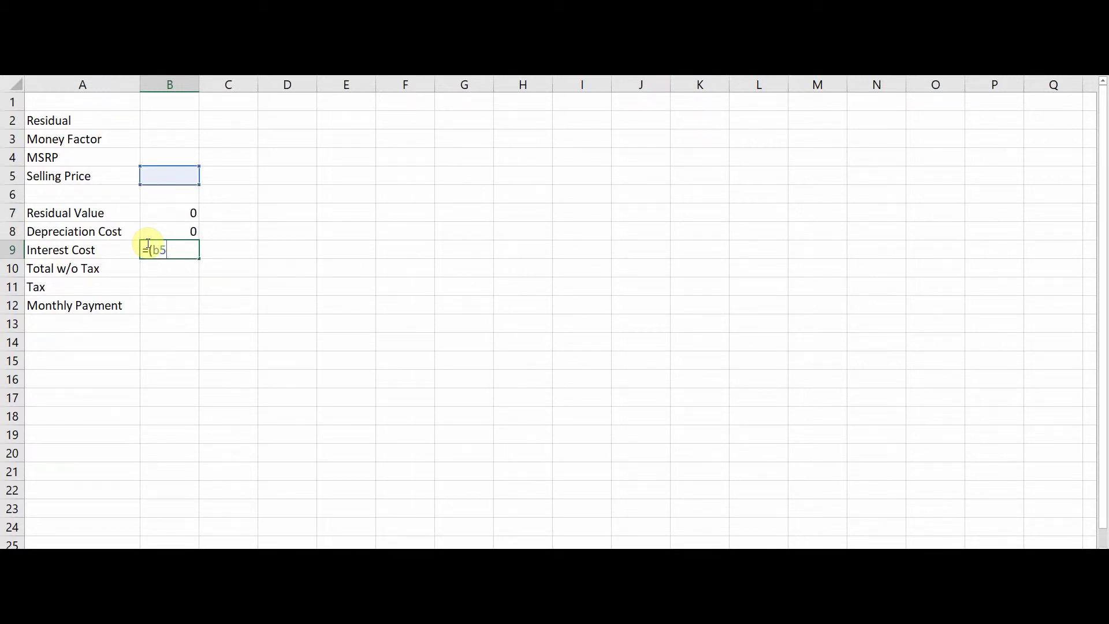
pyautogui.write('+b7)*b3')
pyautogui.press('Return')
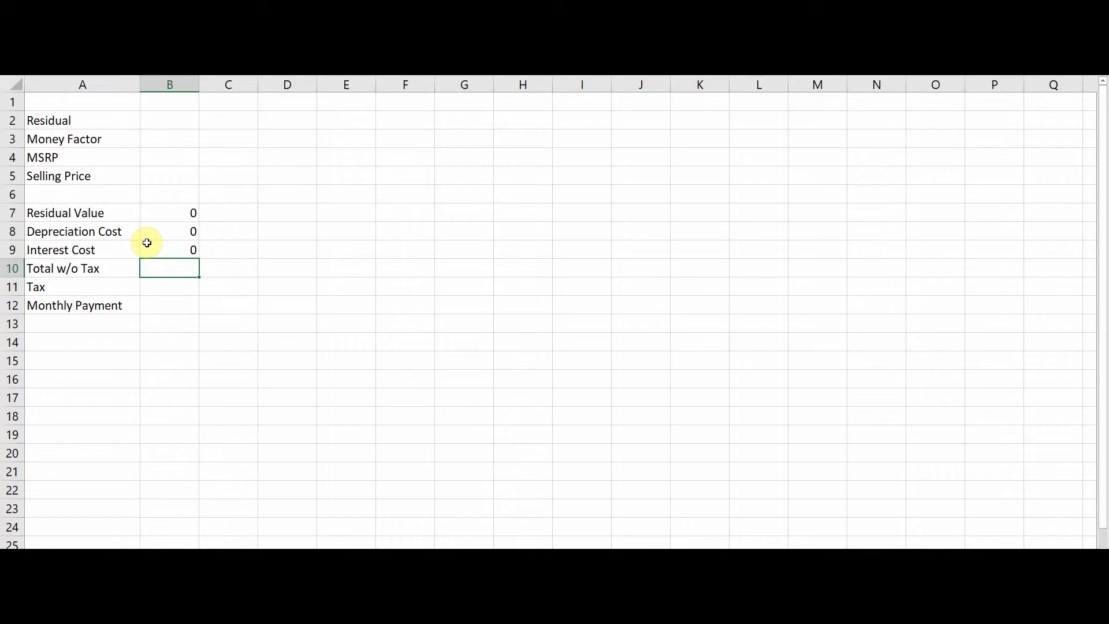
# Step: Make Total w/o Tax in B10 the formula =B8+B9
pyautogui.write('B8+b9')
pyautogui.press('BackSpace')
pyautogui.press('BackSpace')
pyautogui.write('B(')
pyautogui.press('BackSpace')
pyautogui.write('9')
pyautogui.press('Left')
pyautogui.press('Right')
pyautogui.doubleClick(145, 268)
pyautogui.write('=')
pyautogui.press('Return')
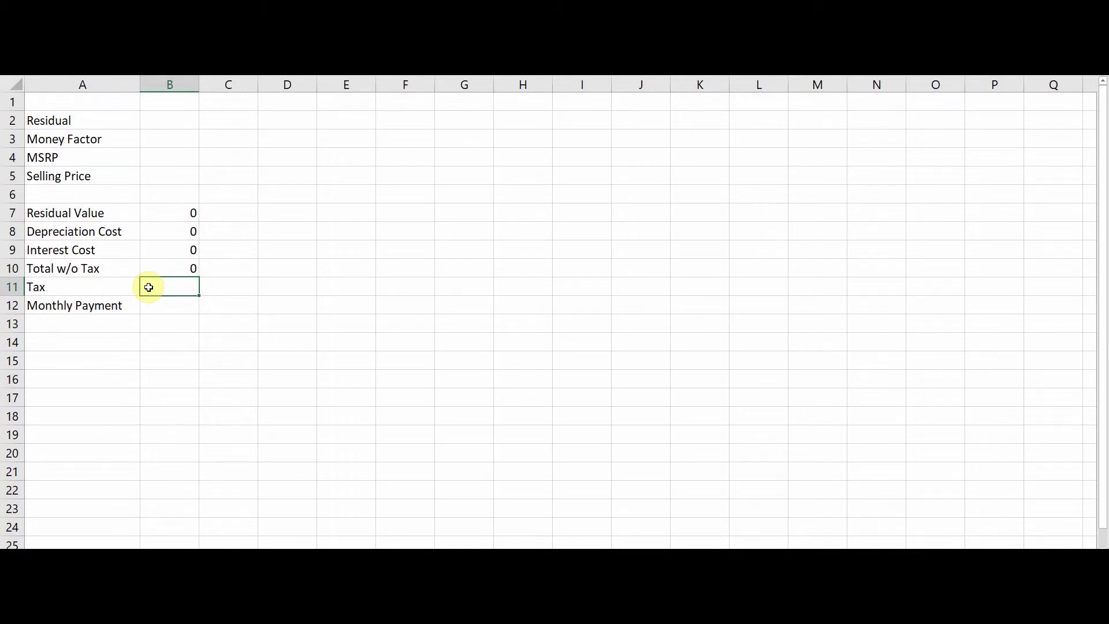
# Step: Enter Tax as =B10*.09 in B11 and Monthly Payment as =B10+B11 in B12
pyautogui.write('b10*.09')
pyautogui.click(144, 287)
pyautogui.write('=')
pyautogui.press('Return')
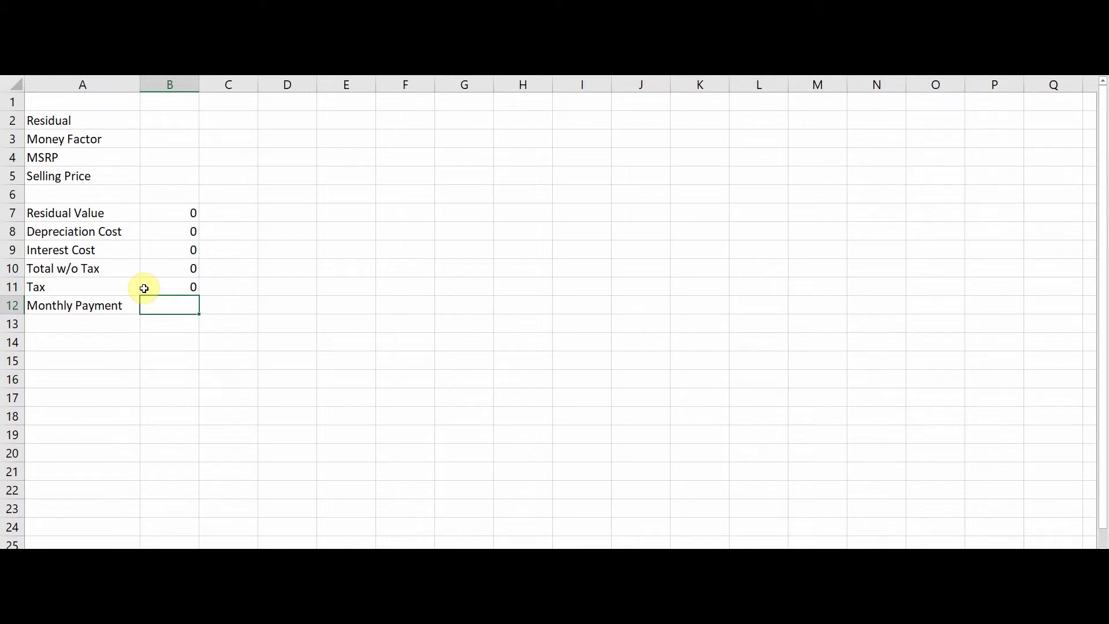
pyautogui.write('=b10')
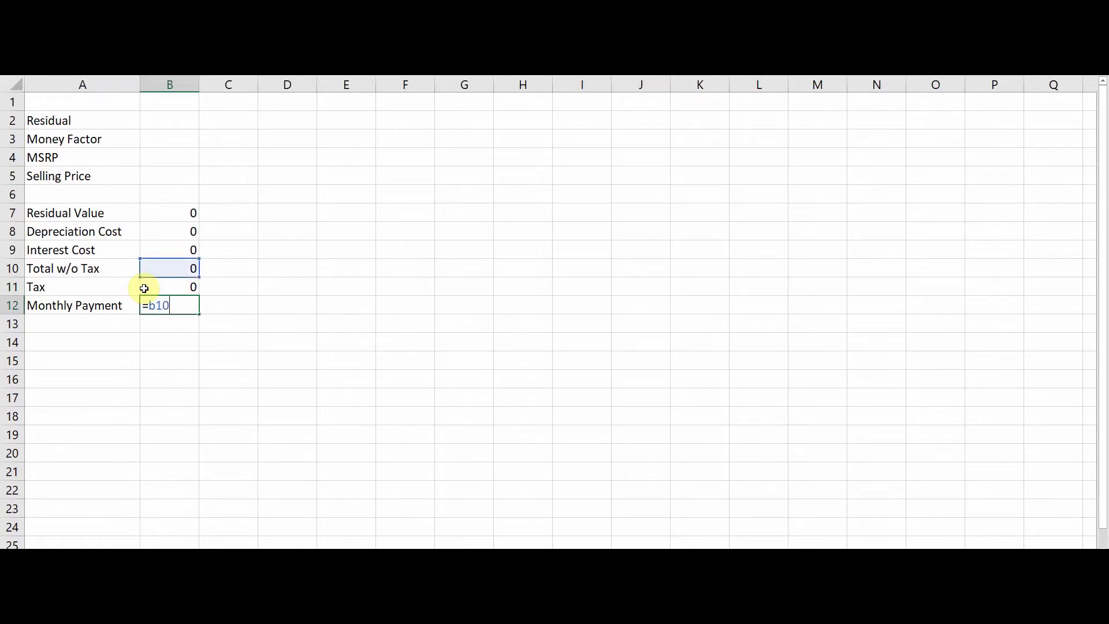
pyautogui.write('+b11')
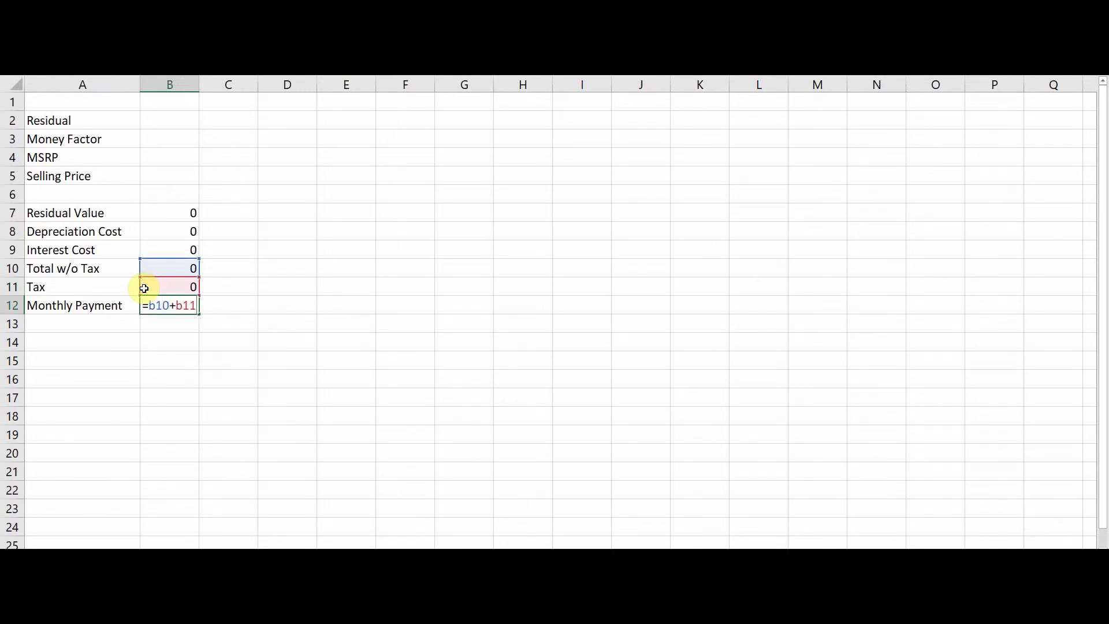
pyautogui.press('Return')
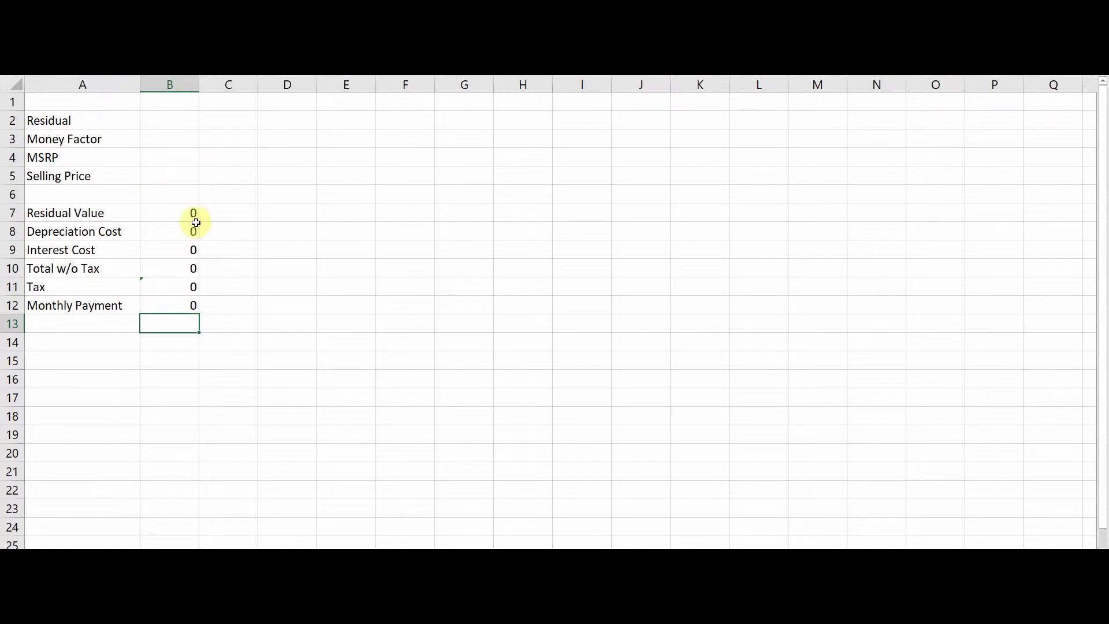
# Step: Enter 60, .00152, 40000 and 37000 into B2:B5 as Residual, Money Factor, MSRP and Selling Price
pyautogui.click(173, 116)
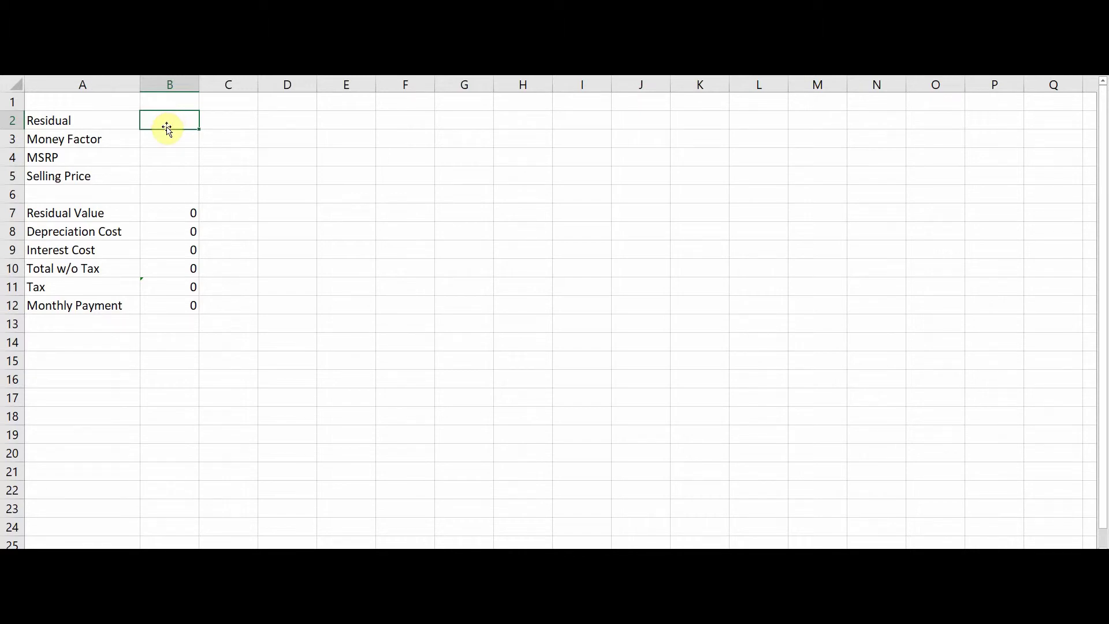
pyautogui.click(166, 157)
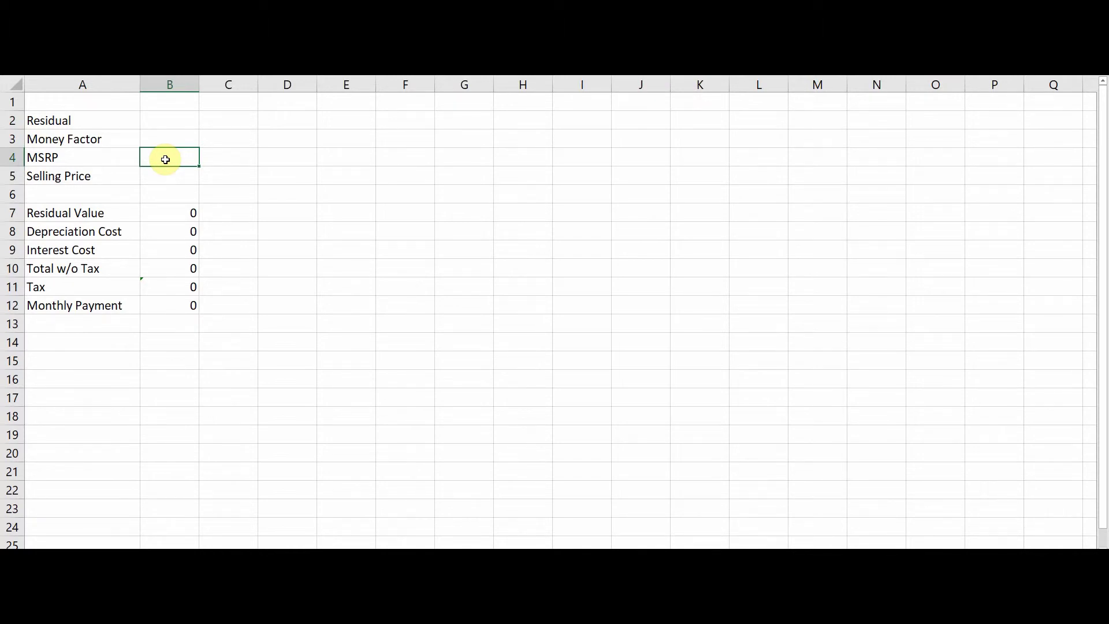
pyautogui.click(172, 121)
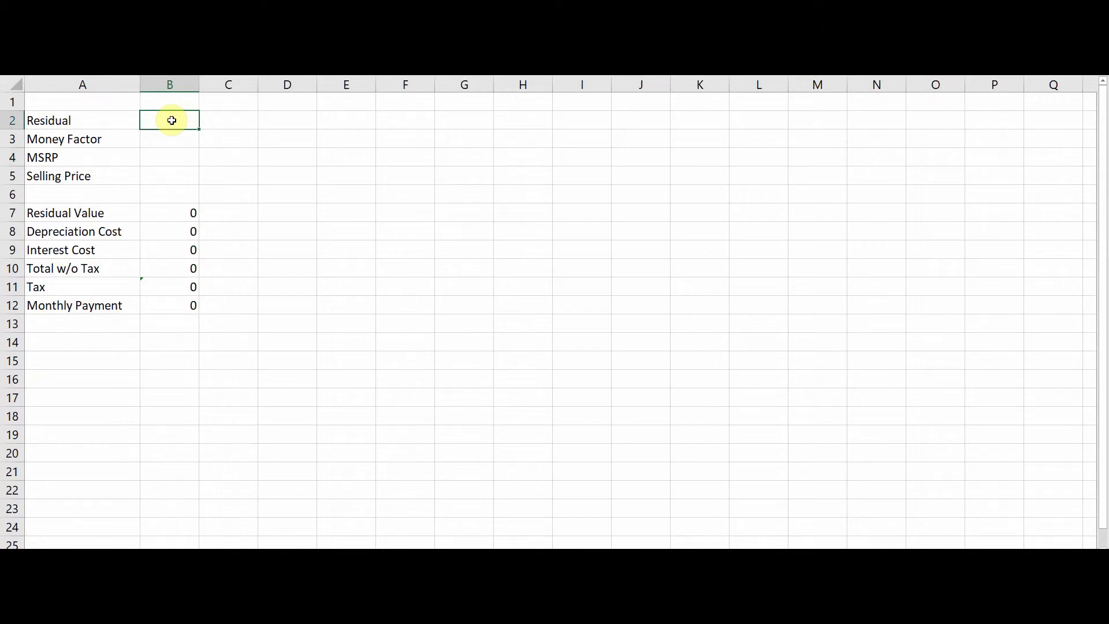
pyautogui.write('60')
pyautogui.press('Return')
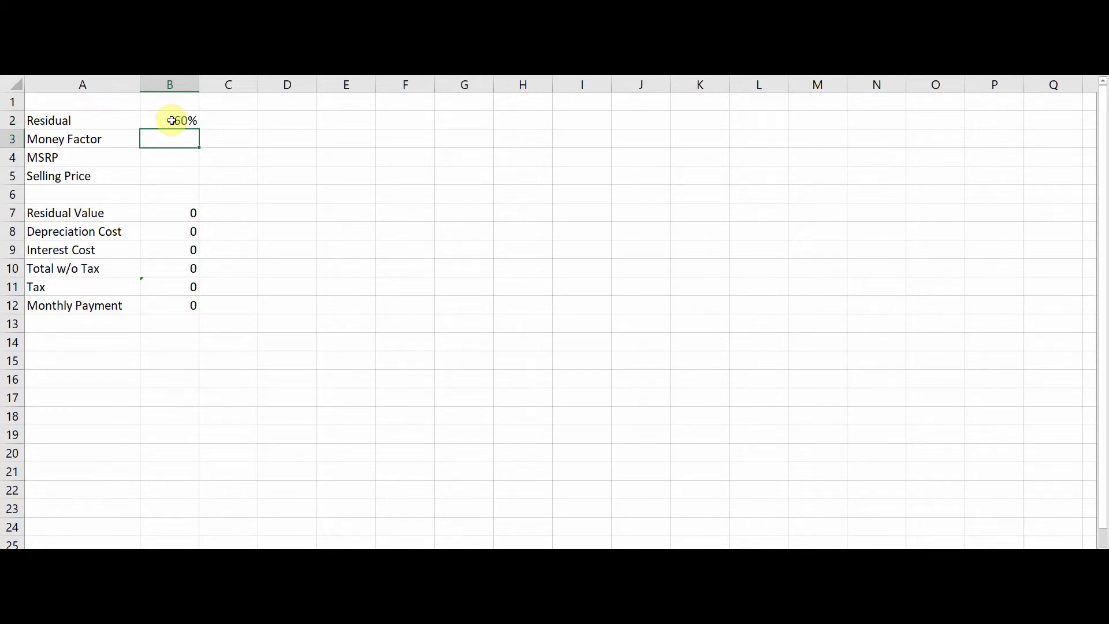
pyautogui.write('.00152')
pyautogui.press('Return')
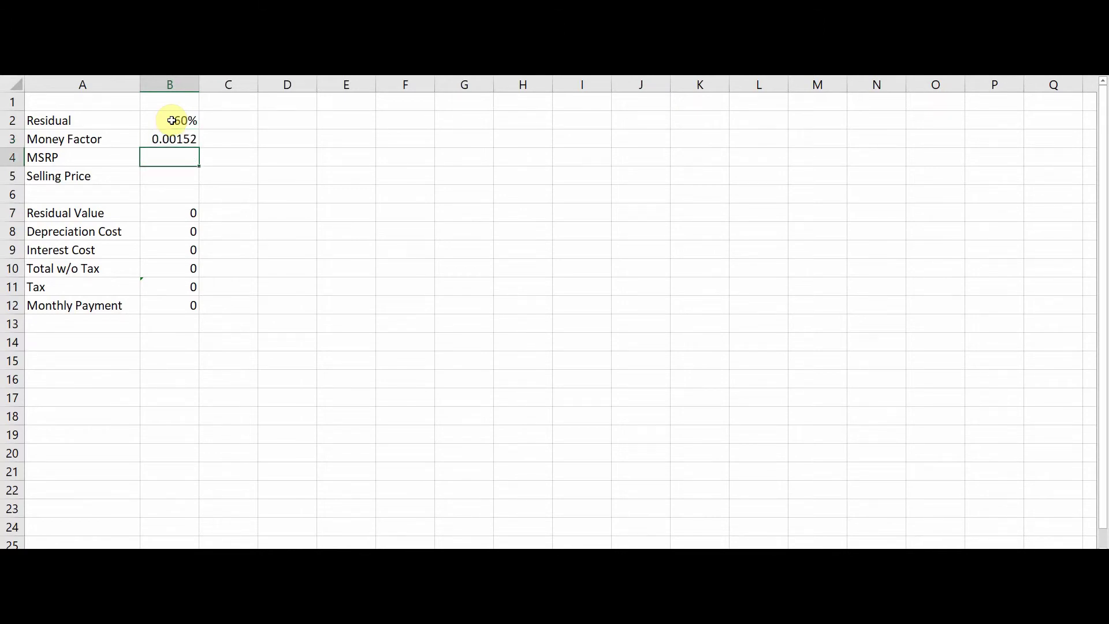
pyautogui.write('40000')
pyautogui.press('Return')
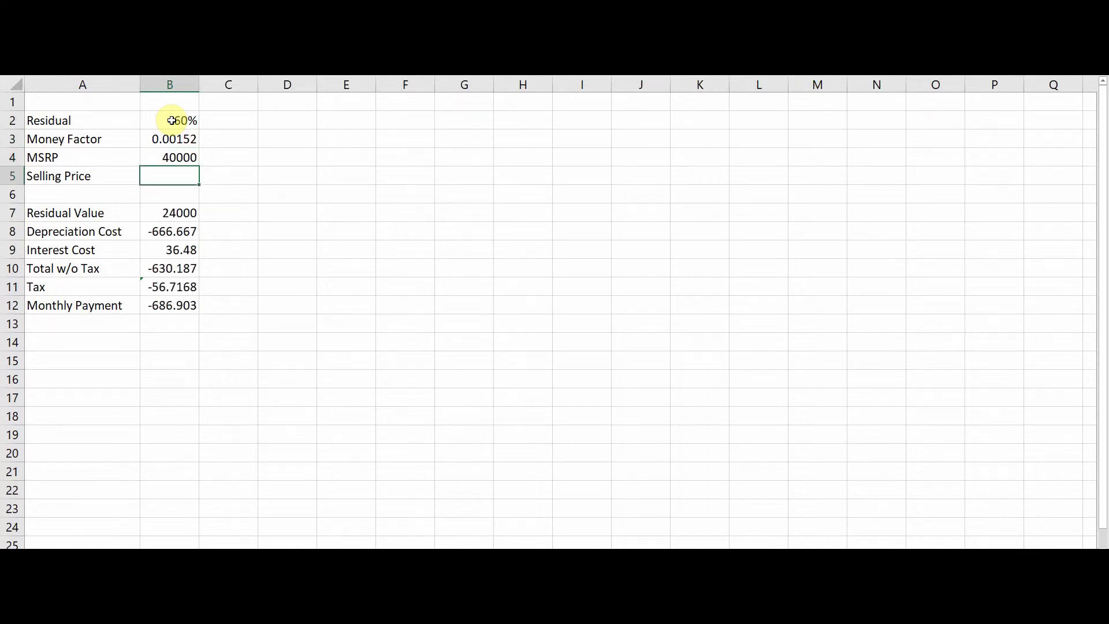
pyautogui.write('37000')
pyautogui.press('Return')
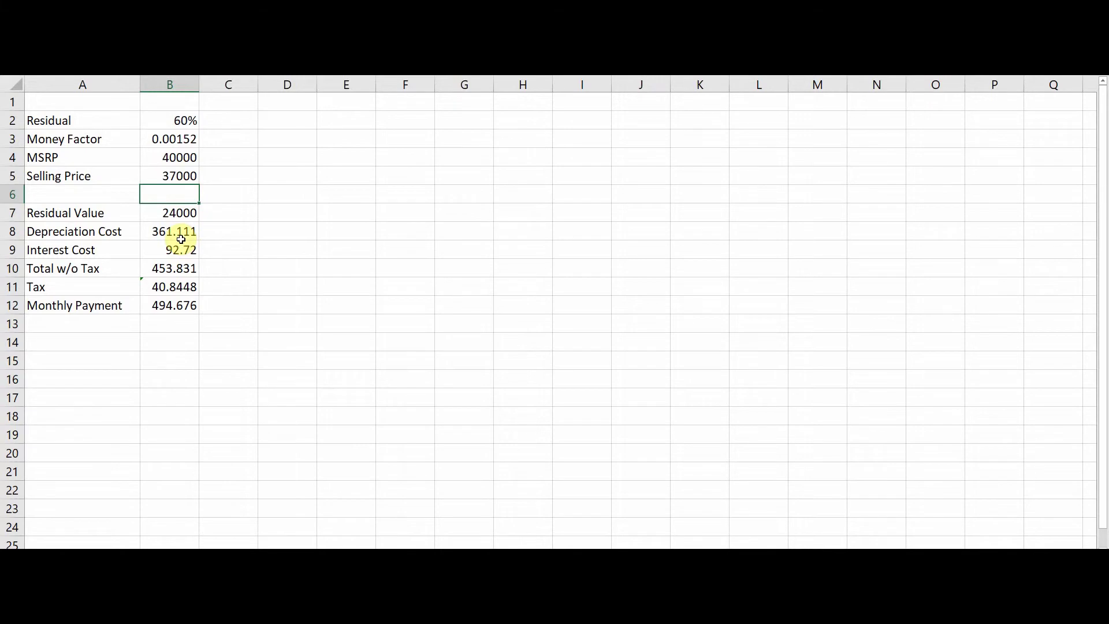
pyautogui.click(178, 212)
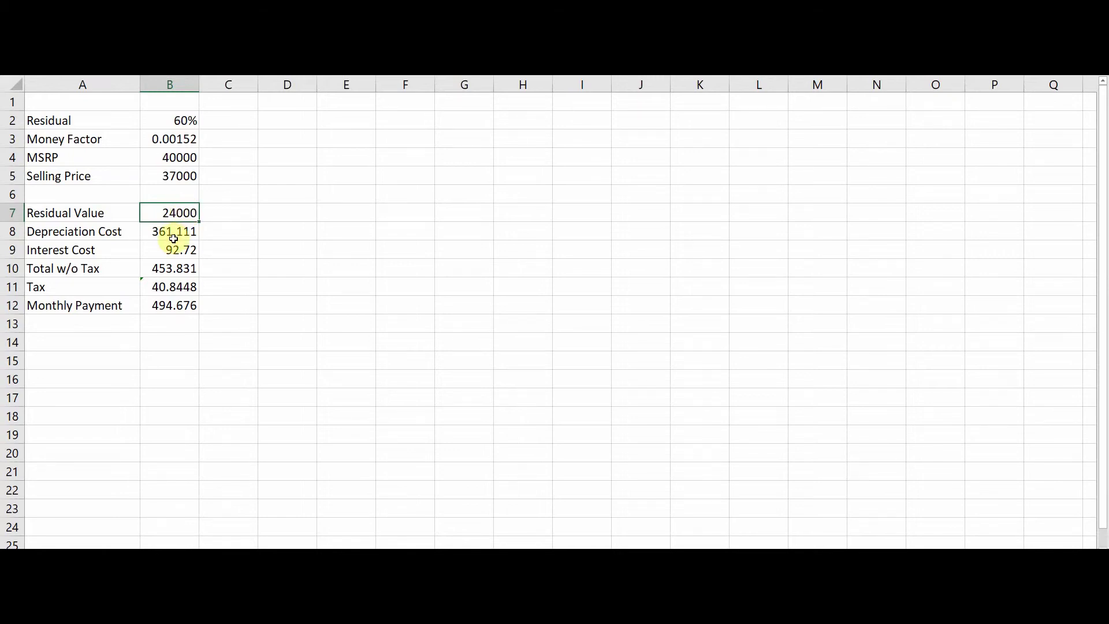
pyautogui.click(177, 233)
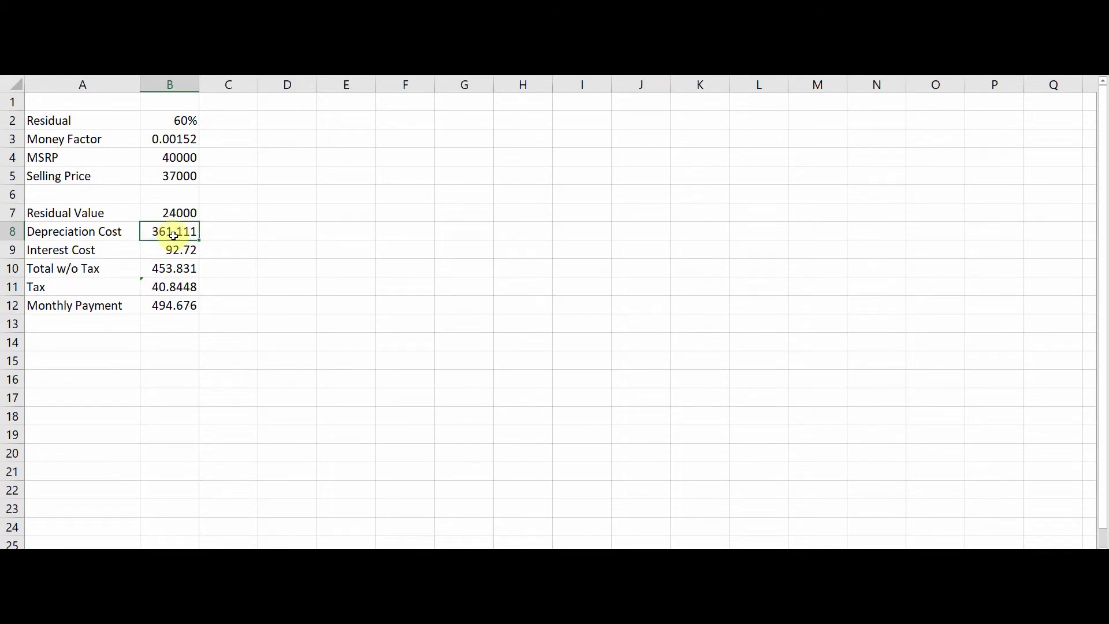
pyautogui.click(175, 251)
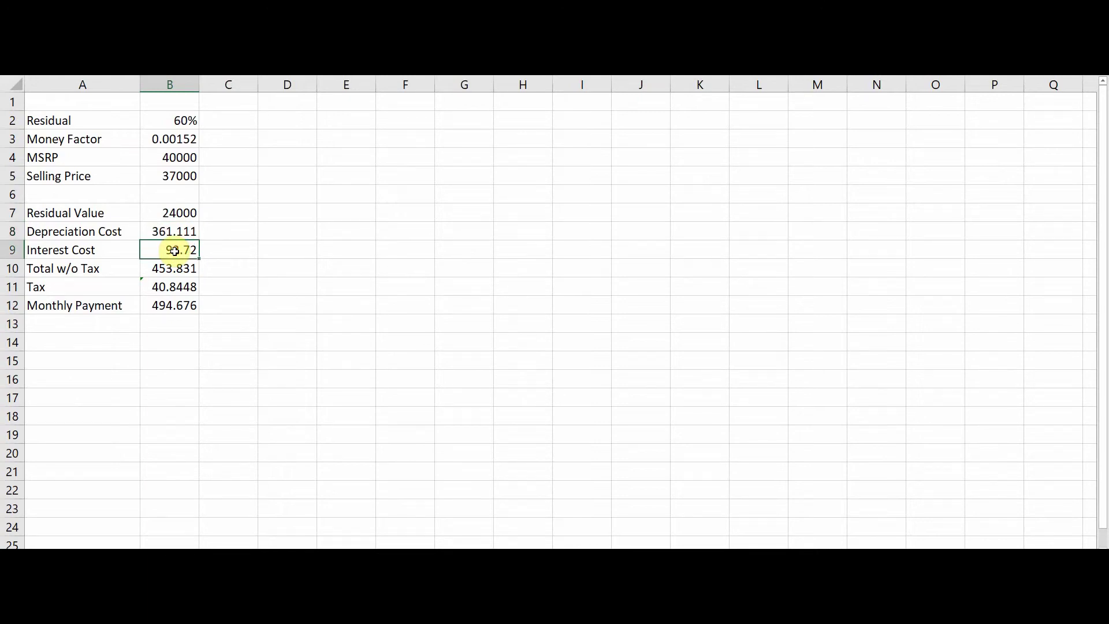
pyautogui.click(183, 177)
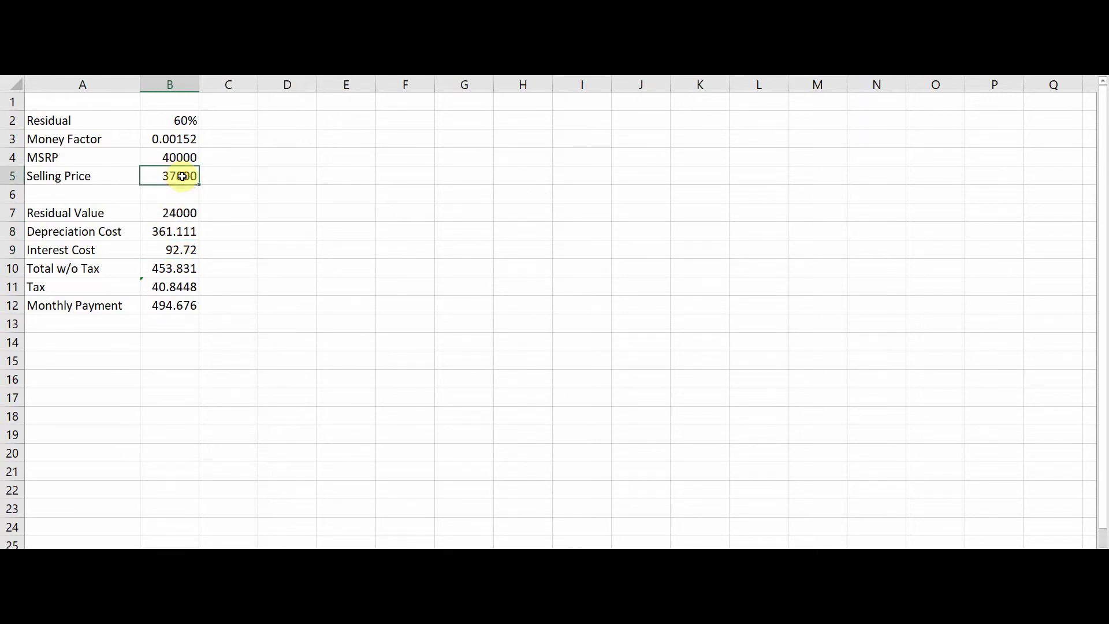
pyautogui.click(171, 216)
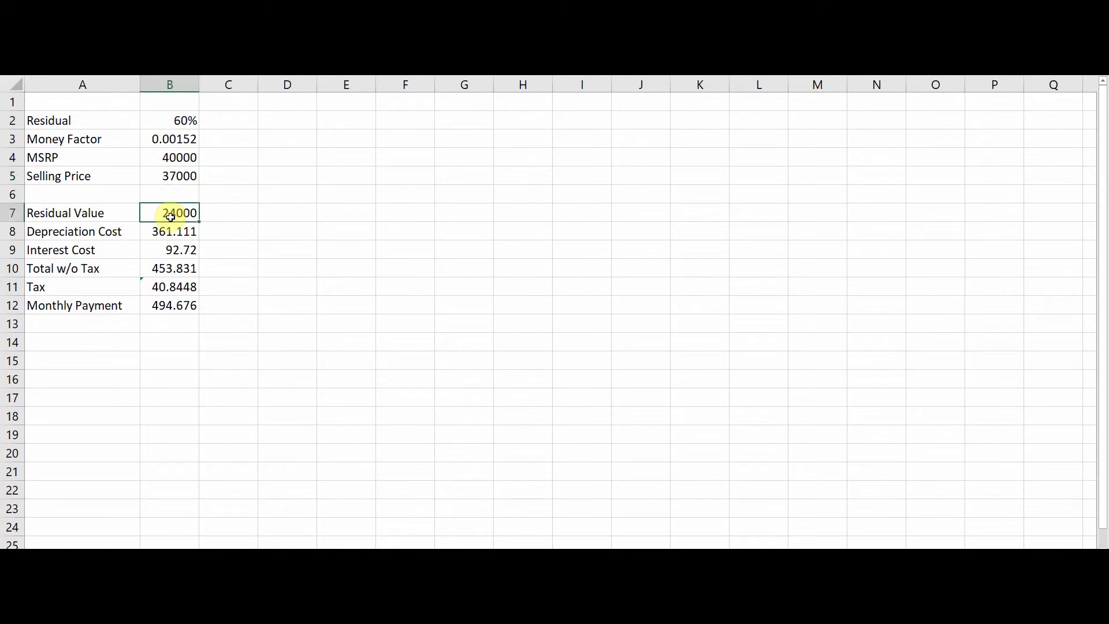
pyautogui.click(169, 248)
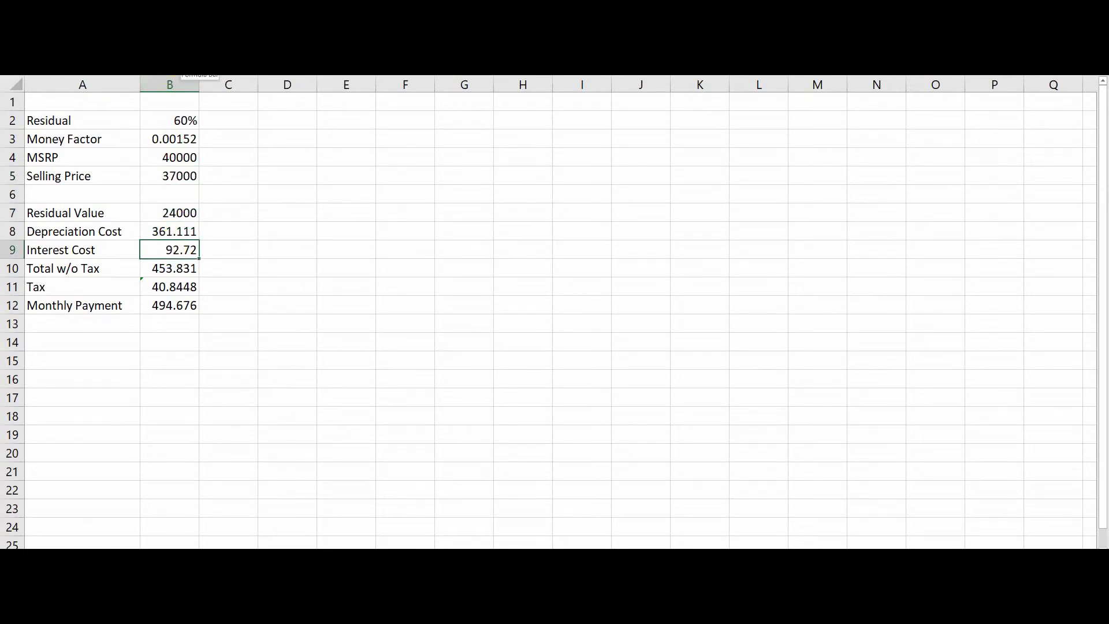
pyautogui.click(180, 139)
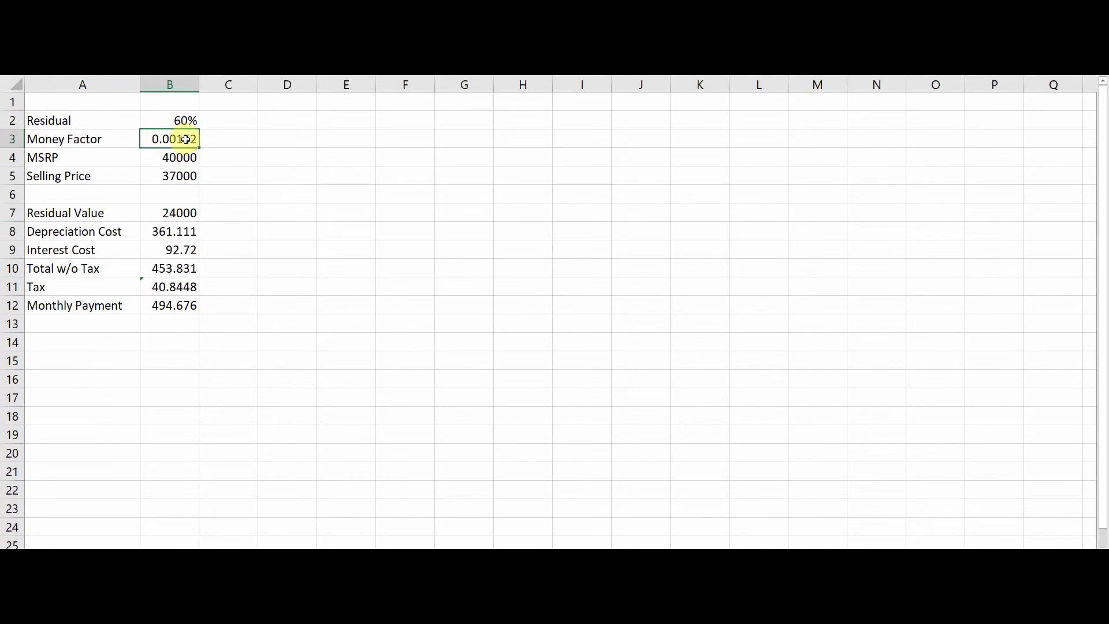
pyautogui.click(174, 250)
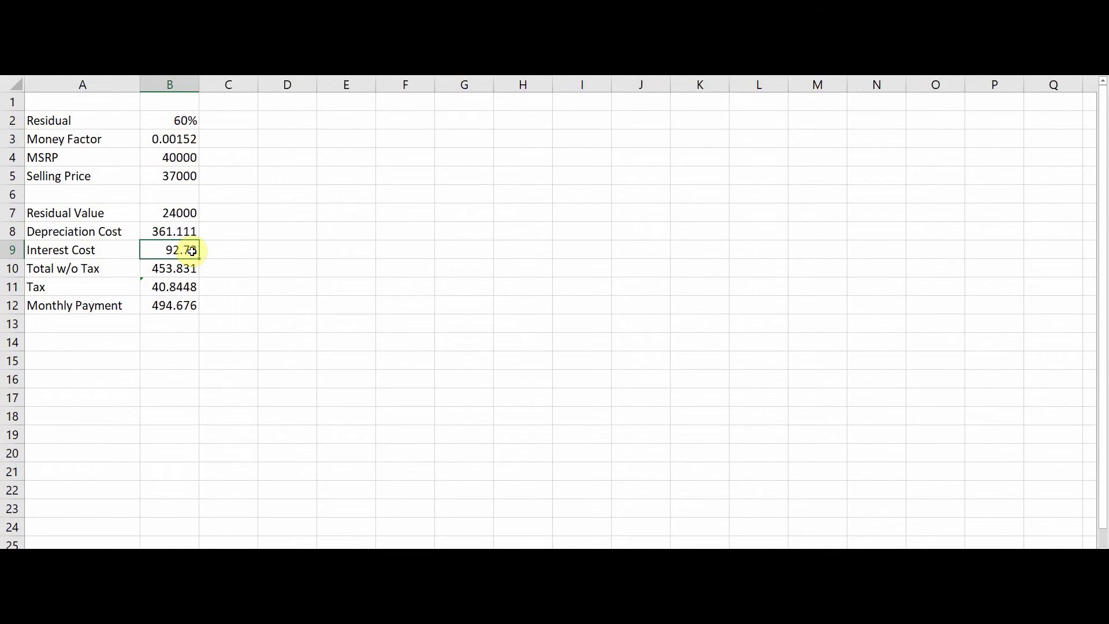
pyautogui.click(172, 273)
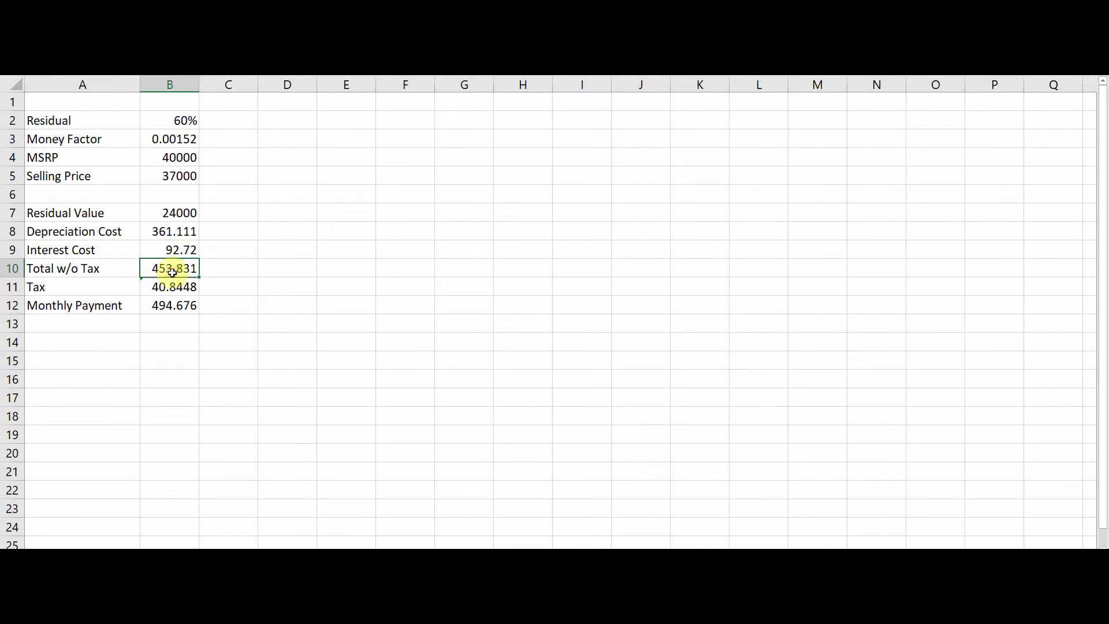
pyautogui.click(179, 234)
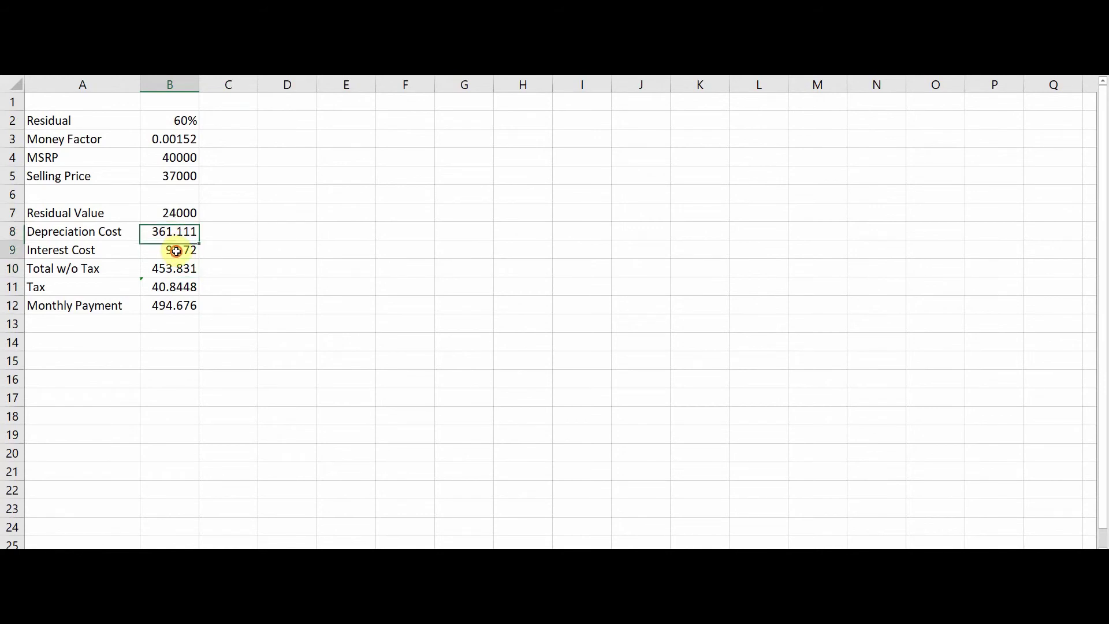
pyautogui.click(177, 250)
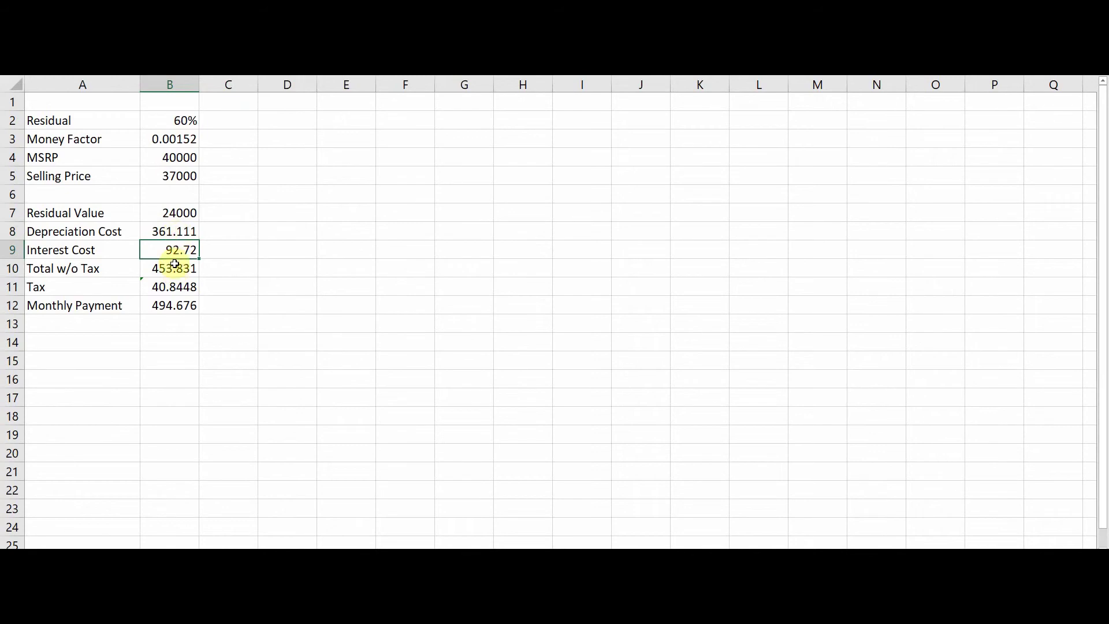
pyautogui.click(173, 270)
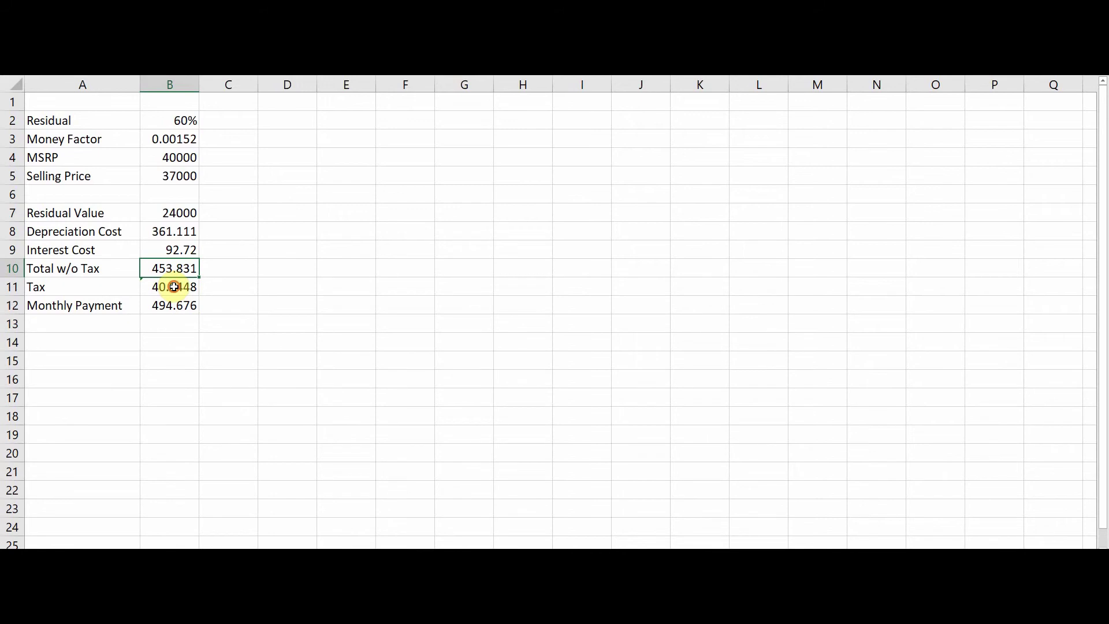
pyautogui.click(175, 286)
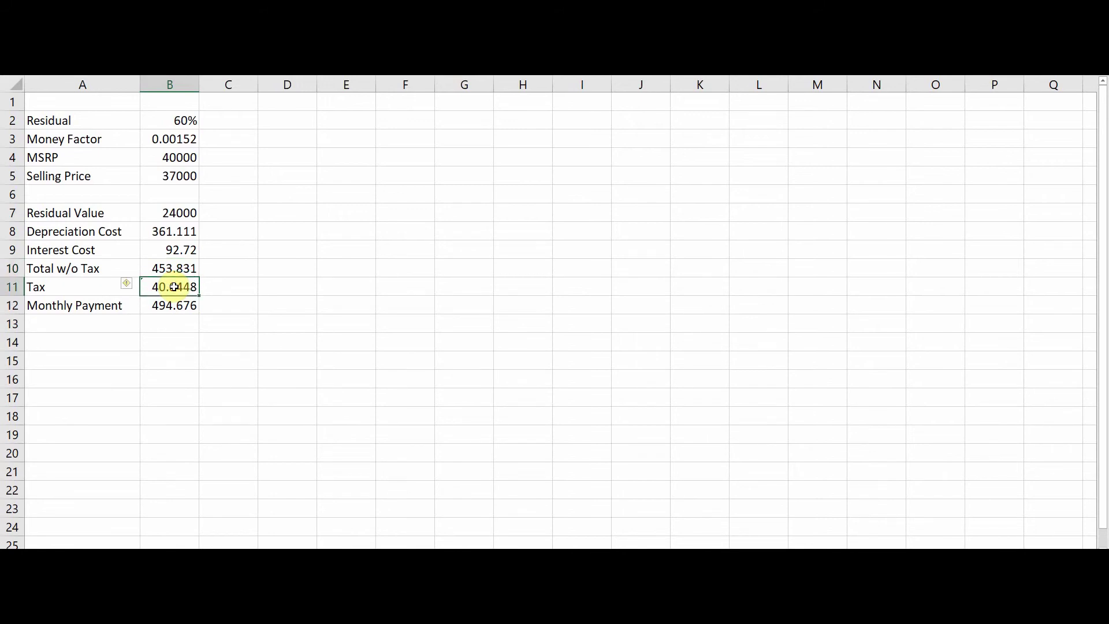
pyautogui.click(179, 268)
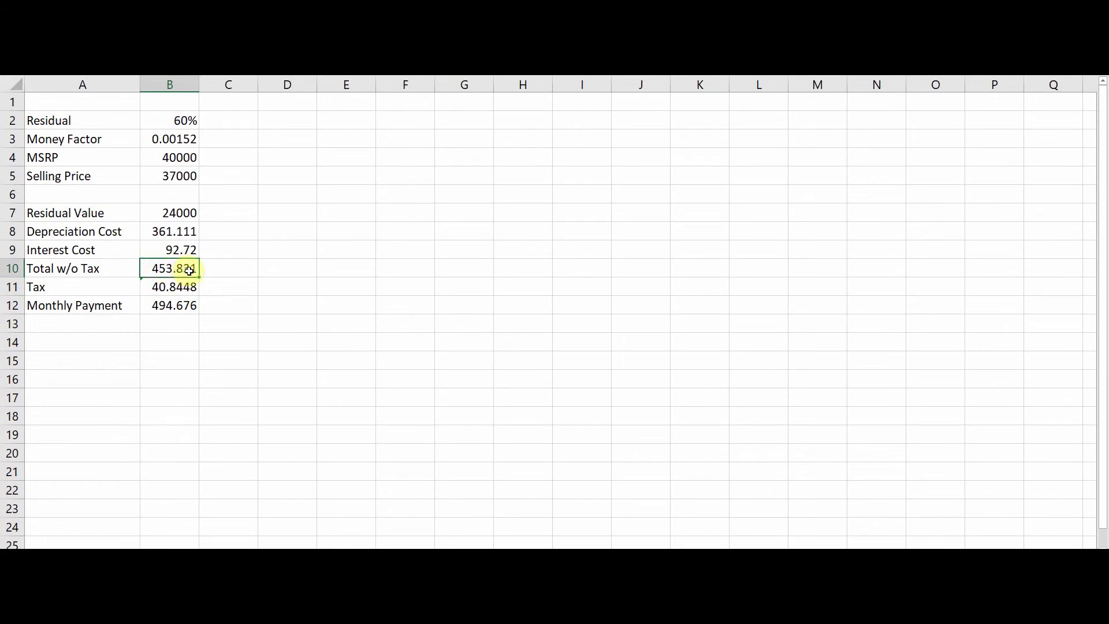
pyautogui.click(162, 288)
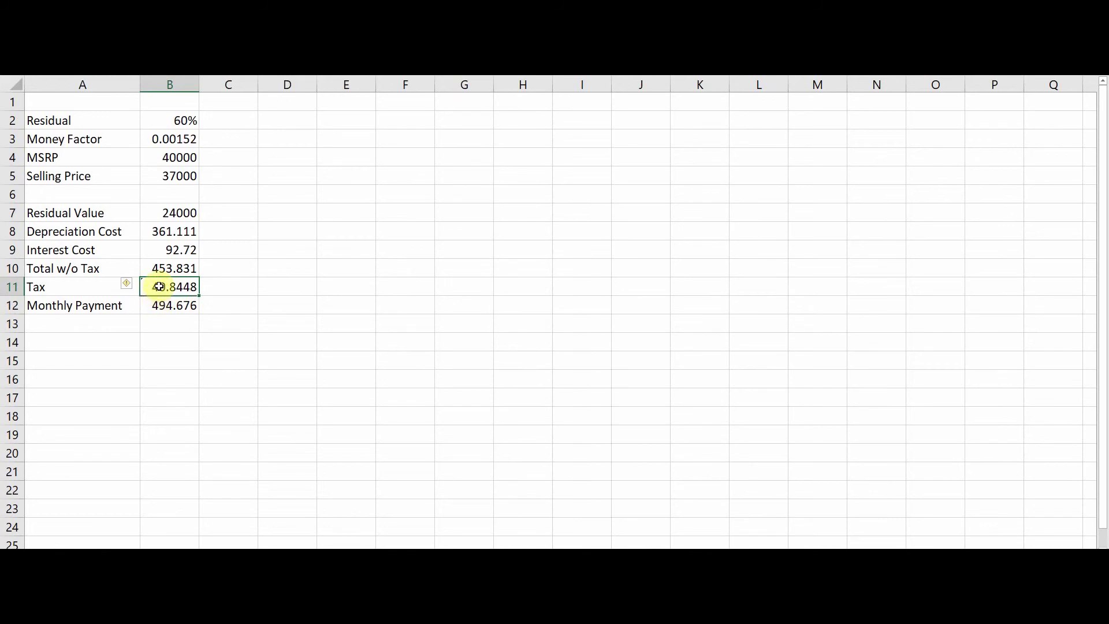
pyautogui.click(174, 268)
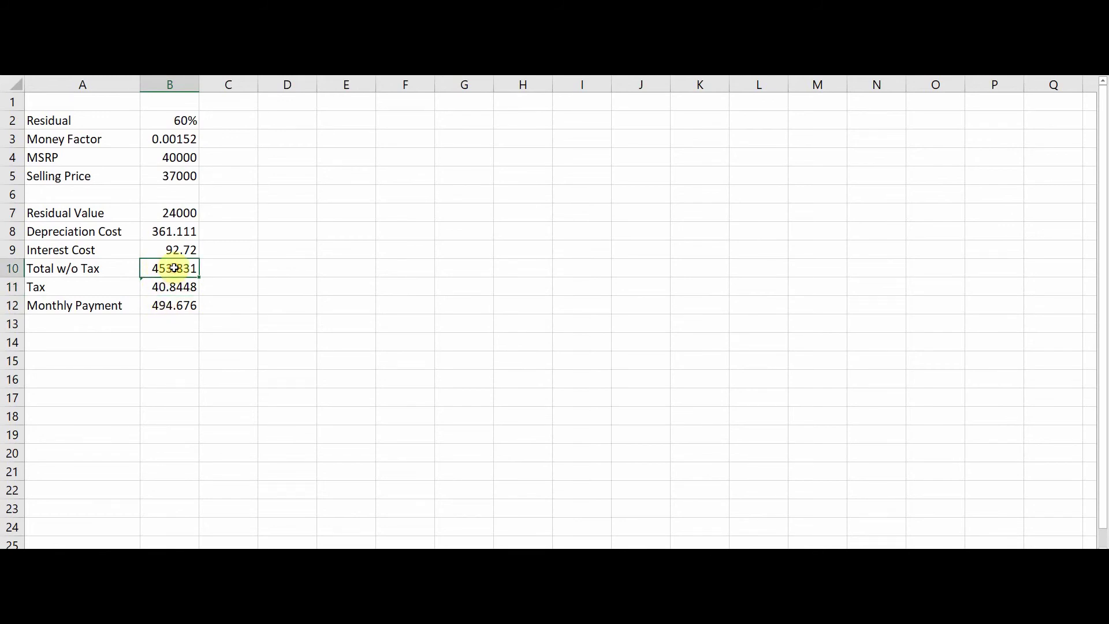
pyautogui.click(177, 307)
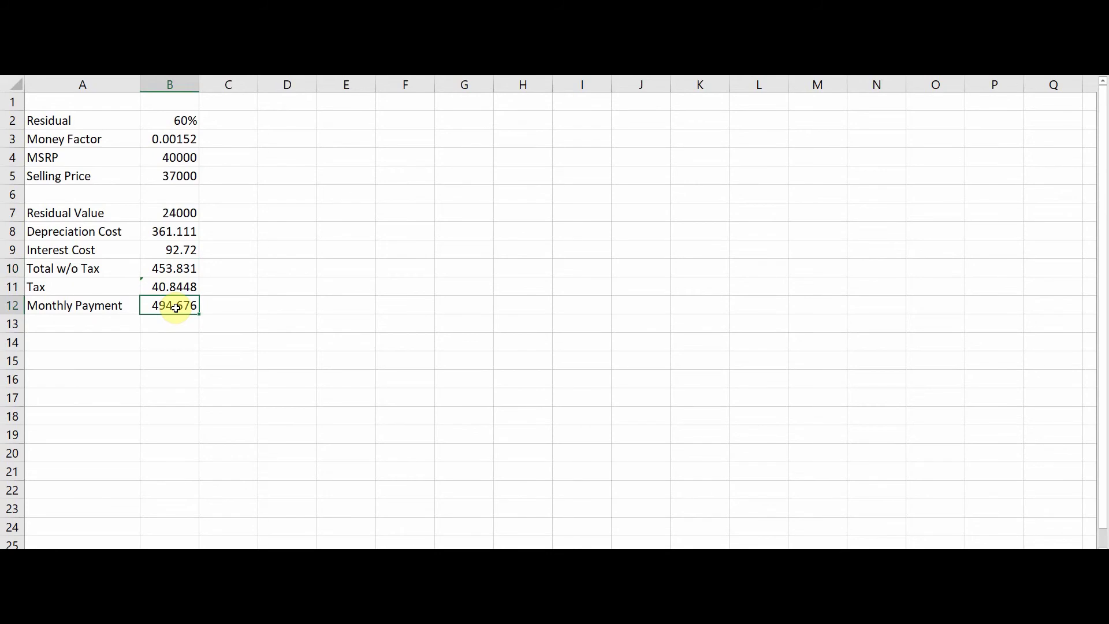